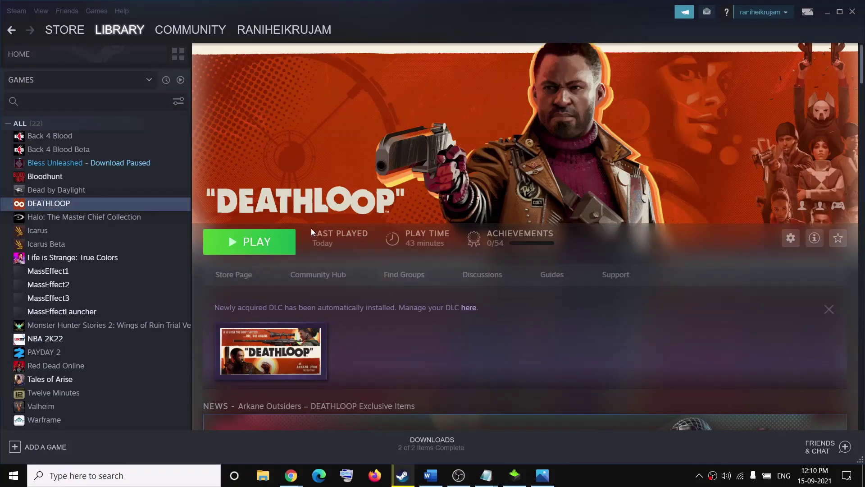
# - View the DEATHLOOP 0xC000001D error screenshot Capture.JPG, then bring the Word fix document forward
pyautogui.click(542, 475)
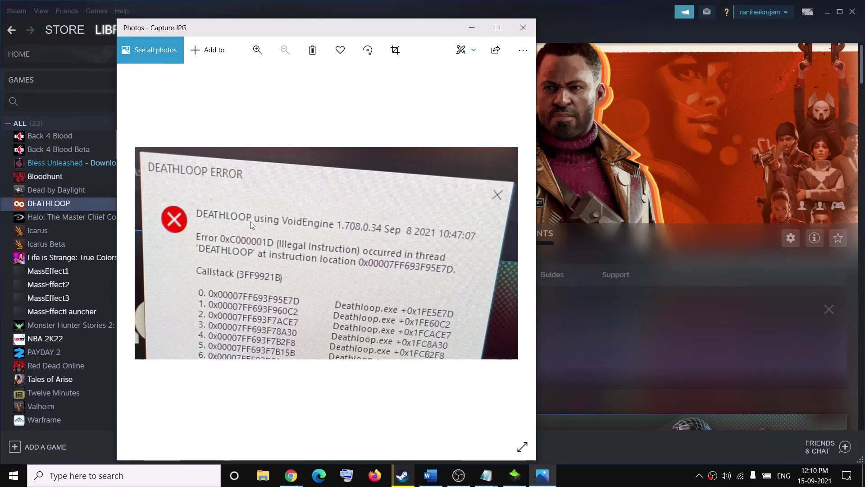
pyautogui.click(479, 35)
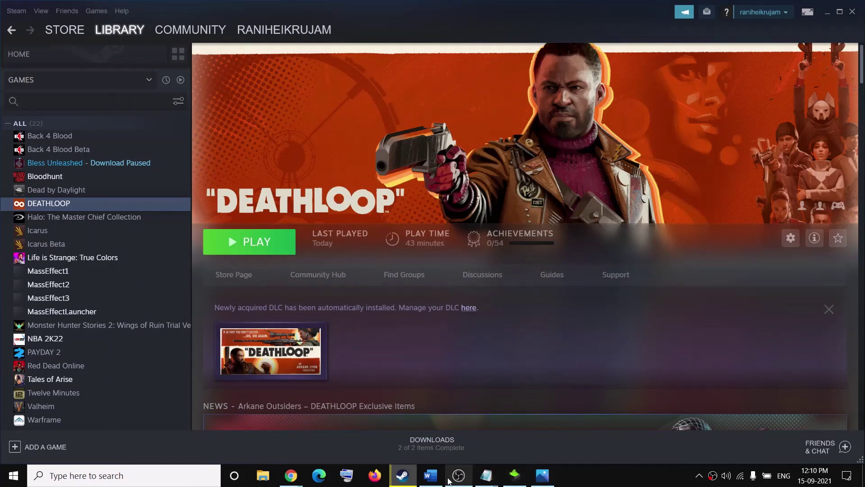
pyautogui.click(431, 475)
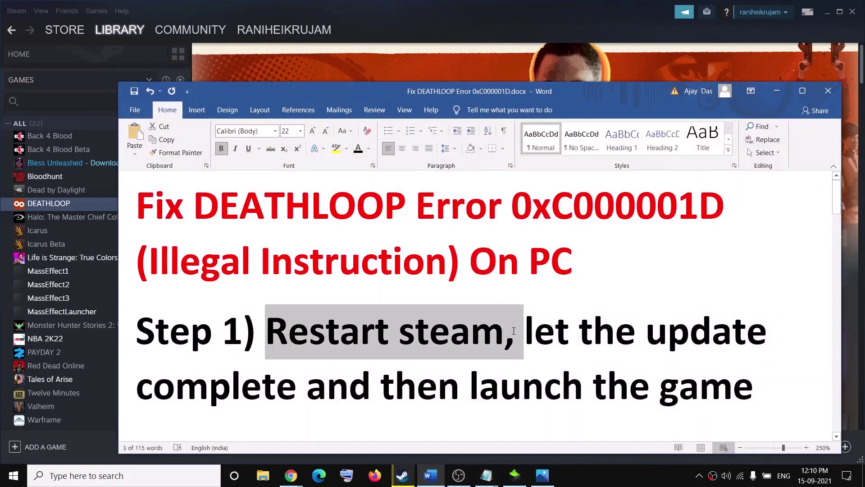
# - Check the Steam menu's exit option without choosing it, then return to Word
pyautogui.click(208, 2)
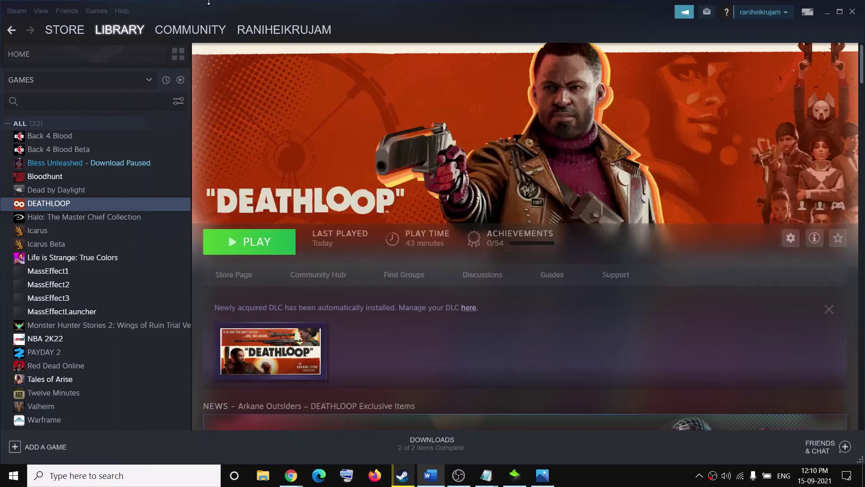
pyautogui.click(17, 11)
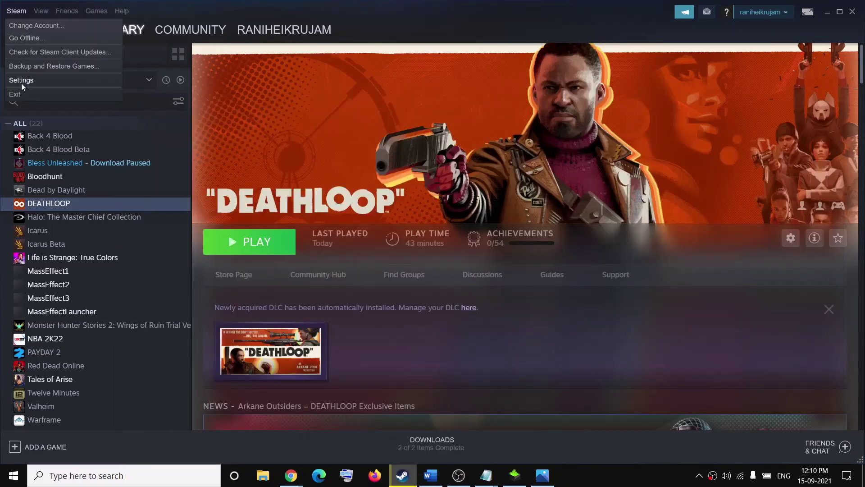
pyautogui.click(404, 13)
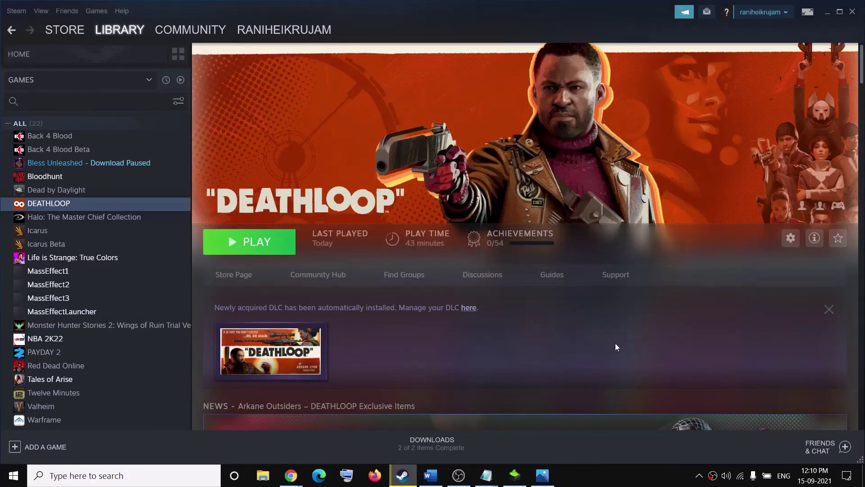
pyautogui.click(430, 475)
# - Highlight 'let the update complete' and 'then launch the game' in Step 1, then scroll to Step 2
pyautogui.moveTo(533, 323); pyautogui.dragTo(303, 383)
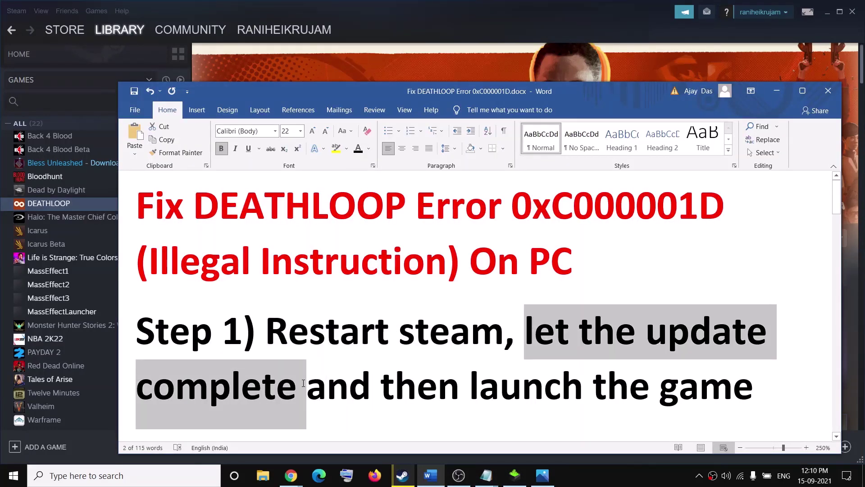
pyautogui.moveTo(398, 386); pyautogui.dragTo(761, 388)
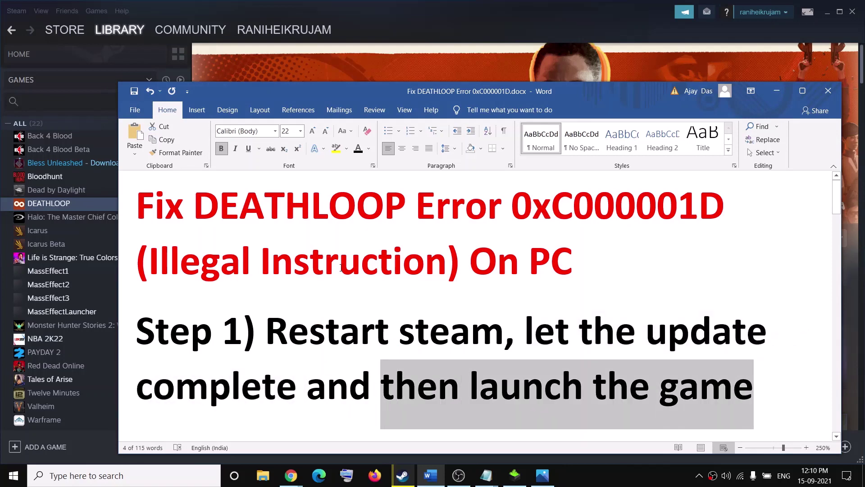
pyautogui.scroll(-5, 343, 268)
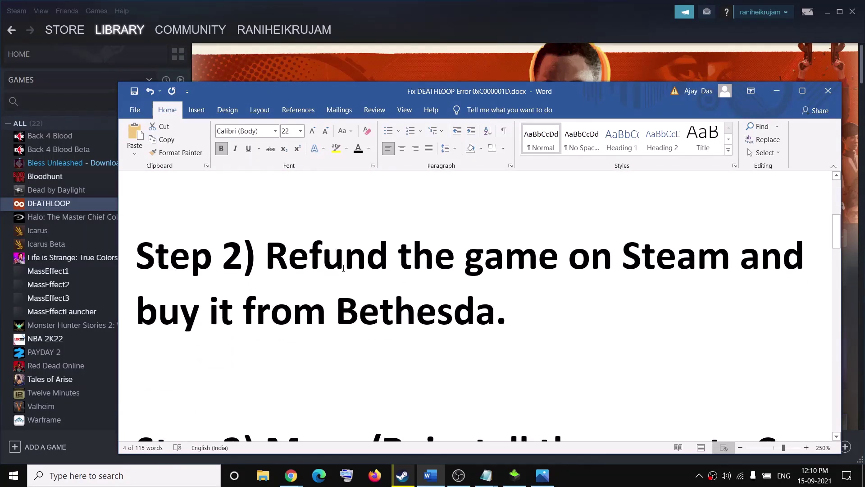
# - Highlight 'Refund the game on Steam' and 'it from Bethesda' in Step 2
pyautogui.moveTo(266, 326); pyautogui.dragTo(494, 382)
pyautogui.moveTo(344, 348); pyautogui.dragTo(505, 381)
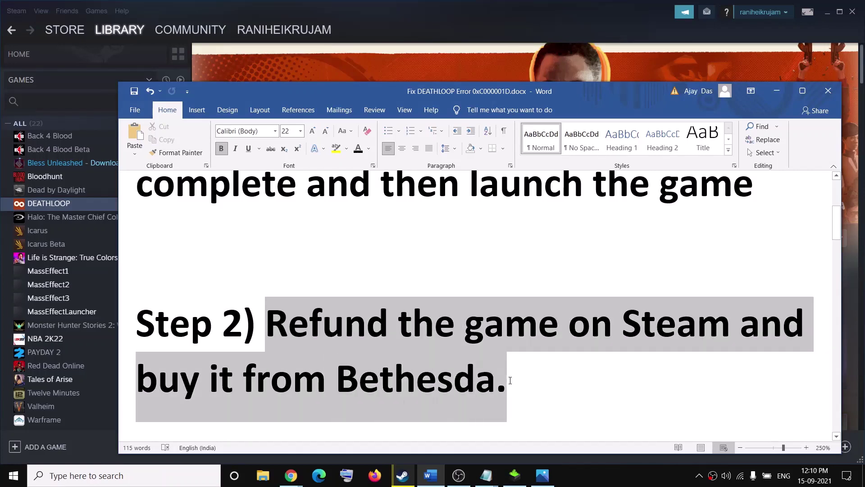
pyautogui.click(345, 323)
pyautogui.hotkey('ctrl', 'shift', 'Right')
pyautogui.hotkey('ctrl', 'shift', 'Right')
pyautogui.hotkey('ctrl', 'shift', 'Right')
pyautogui.hotkey('ctrl', 'shift', 'Right')
pyautogui.hotkey('ctrl', 'shift', 'Right')
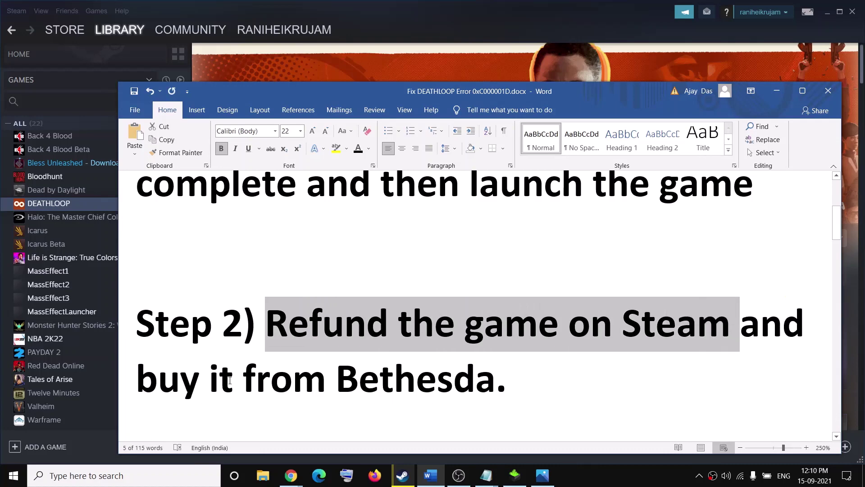
pyautogui.moveTo(211, 381); pyautogui.dragTo(454, 380)
# - Scroll to Step 3 and highlight 'Reinstall the game to C drive'
pyautogui.scroll(-5, 425, 316)
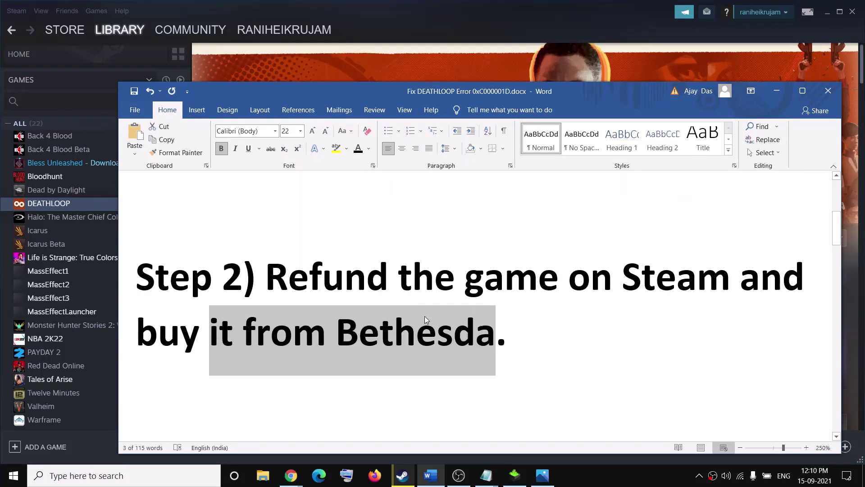
pyautogui.scroll(-1, 426, 315)
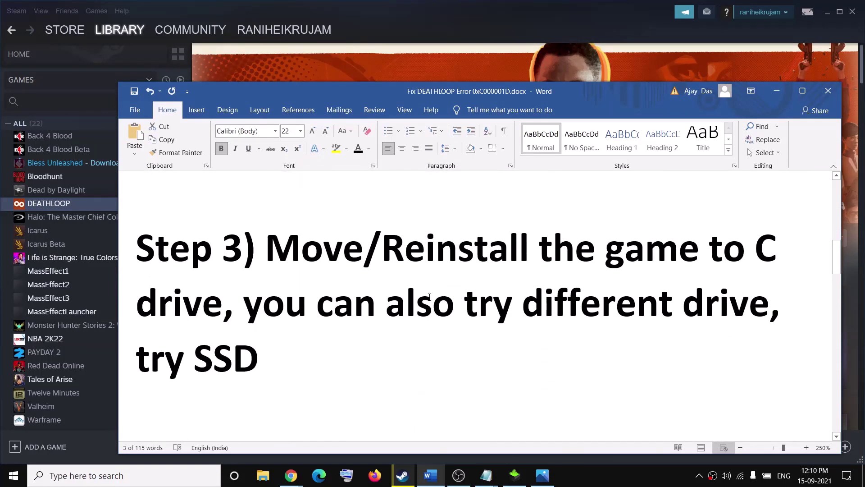
pyautogui.moveTo(382, 248); pyautogui.dragTo(223, 304)
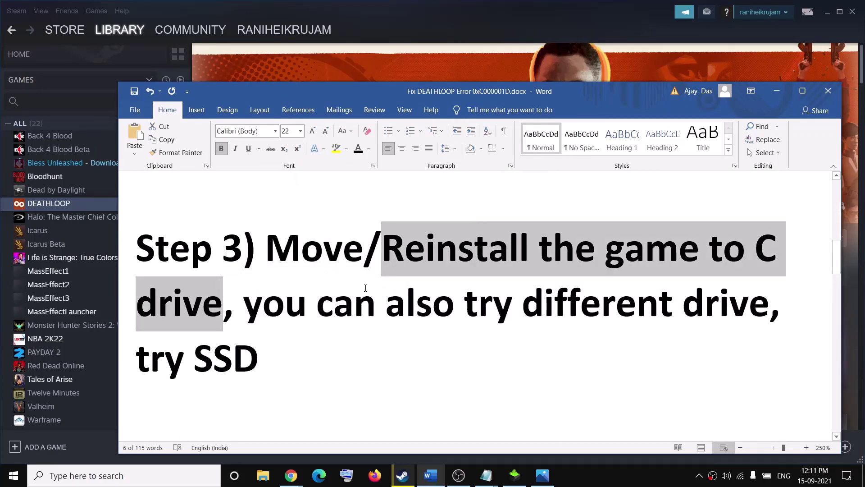
# - Preview moving DEATHLOOP's 29.92 GB install from drive D to C via Properties > Local Files, cancelling without moving
pyautogui.click(37, 203)
pyautogui.rightClick(37, 203)
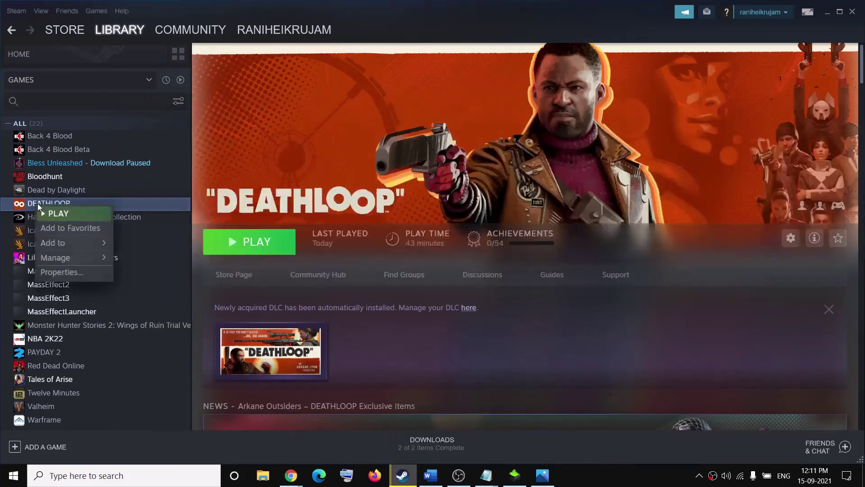
pyautogui.click(62, 272)
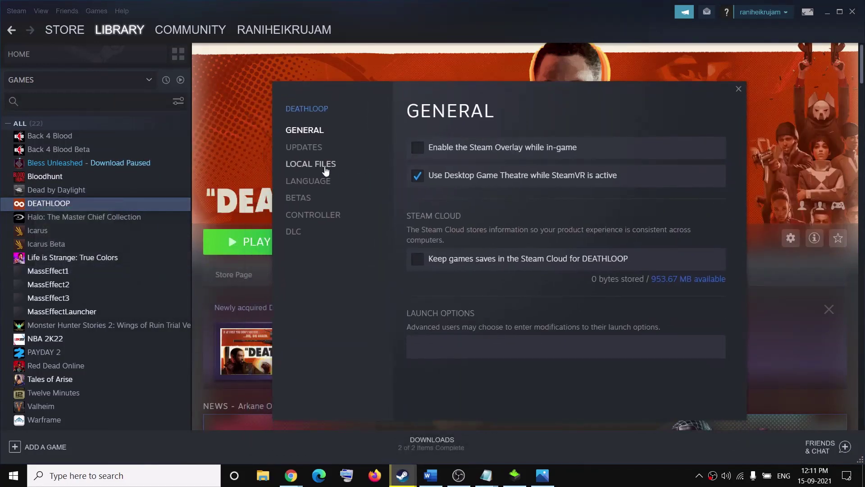
pyautogui.click(317, 167)
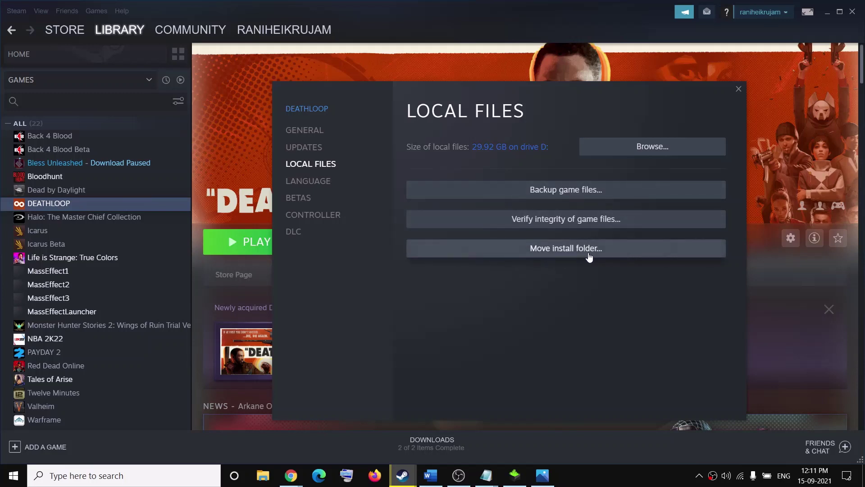
pyautogui.click(560, 255)
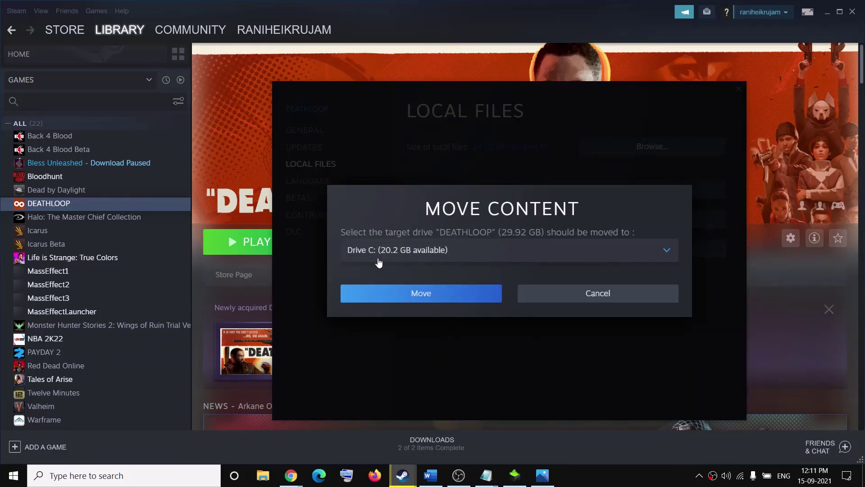
pyautogui.click(622, 298)
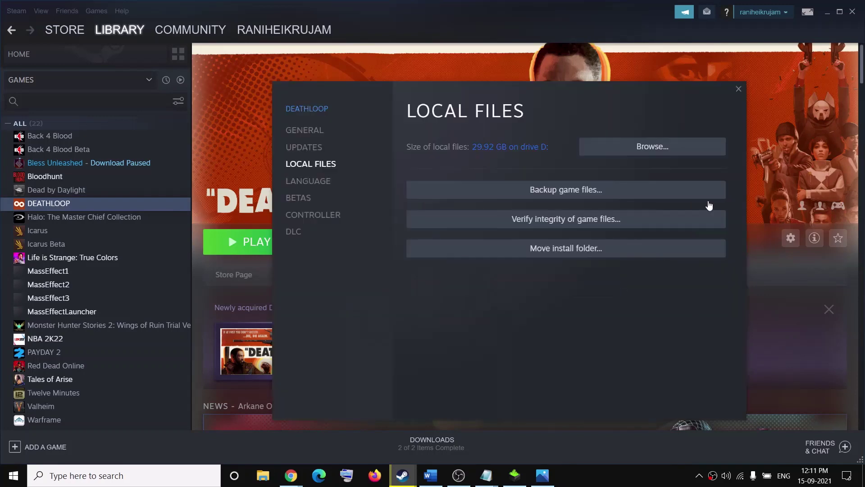
pyautogui.click(573, 249)
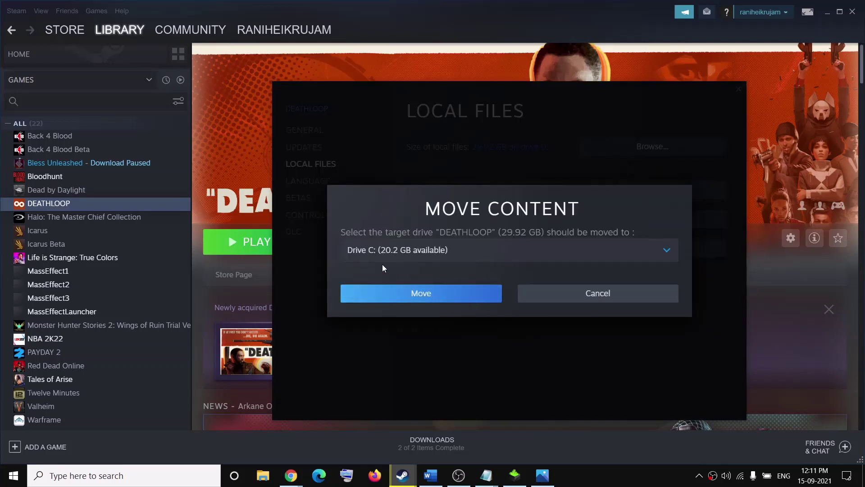
pyautogui.click(611, 296)
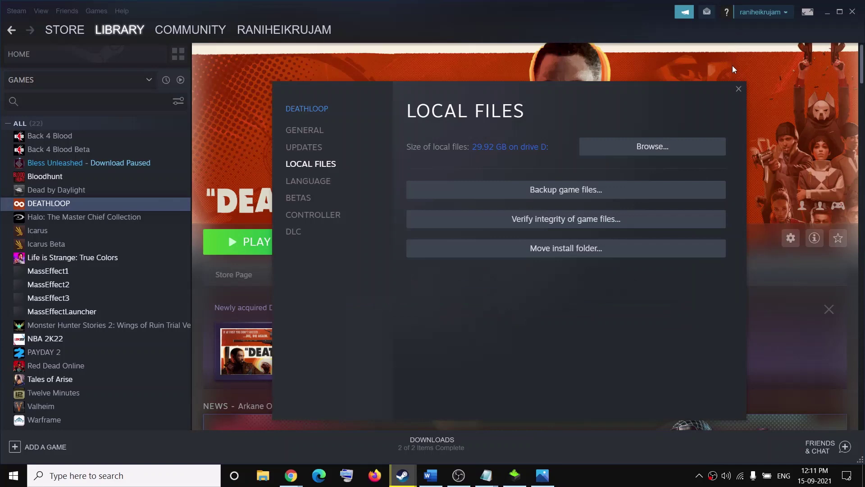
pyautogui.click(739, 90)
pyautogui.click(430, 475)
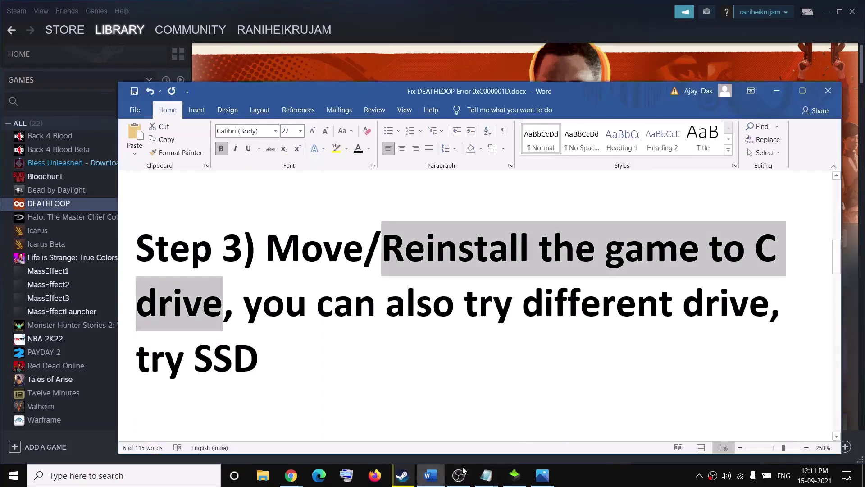
# - Highlight Step 3's Move/Reinstall wording, 'can also try different drive', and SSD
pyautogui.click(475, 303)
pyautogui.moveTo(405, 248); pyautogui.dragTo(343, 248)
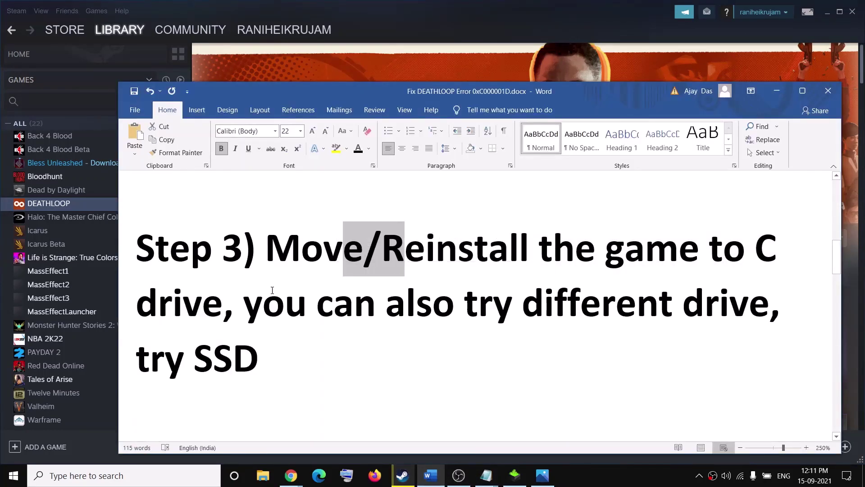
pyautogui.click(172, 303)
pyautogui.moveTo(316, 303); pyautogui.dragTo(770, 302)
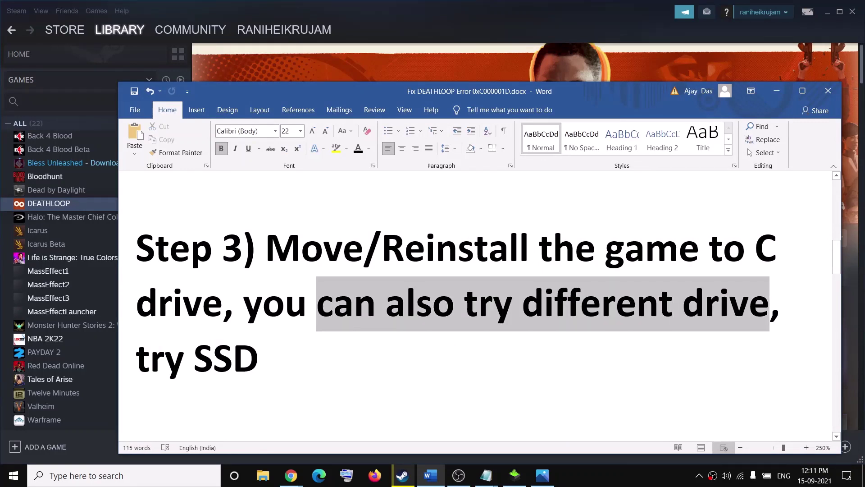
pyautogui.doubleClick(225, 359)
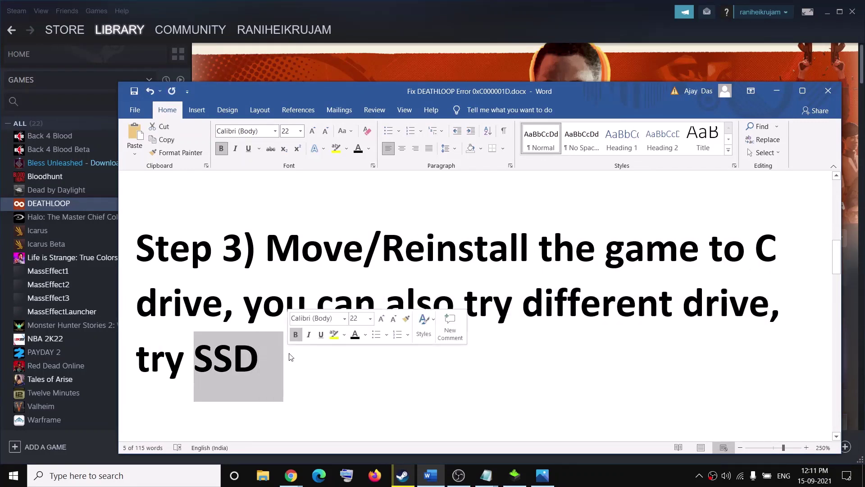
pyautogui.click(257, 359)
pyautogui.moveTo(259, 360); pyautogui.dragTo(136, 248)
# - Scroll to Step 4 and highlight 'Close all the overclocking app', MSI Afterburner and Rivatuner
pyautogui.scroll(-5, 400, 346)
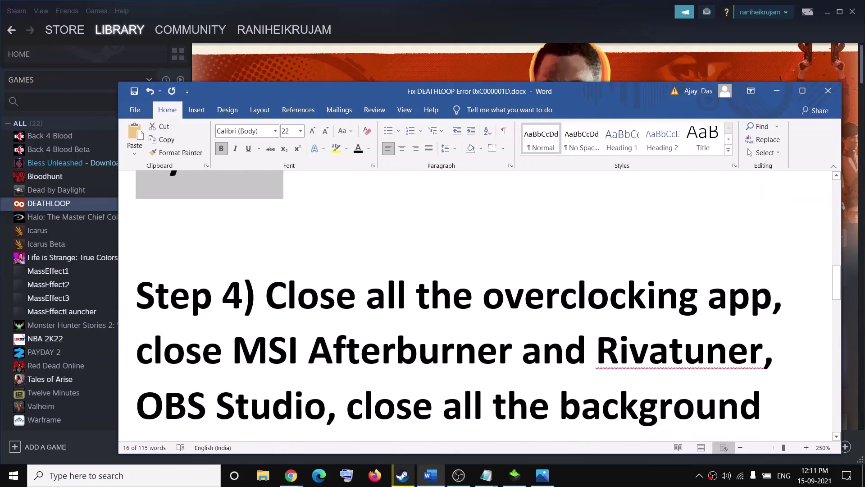
pyautogui.moveTo(327, 230); pyautogui.dragTo(771, 230)
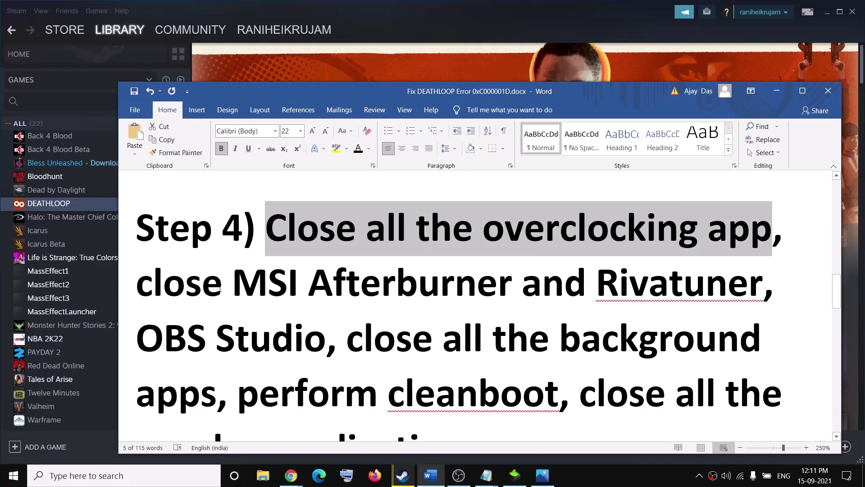
pyautogui.moveTo(232, 284); pyautogui.dragTo(521, 285)
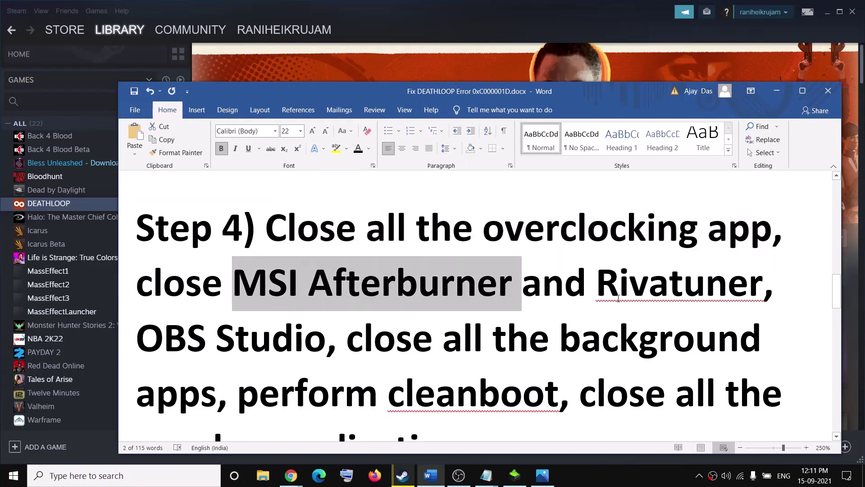
pyautogui.moveTo(597, 284); pyautogui.dragTo(746, 285)
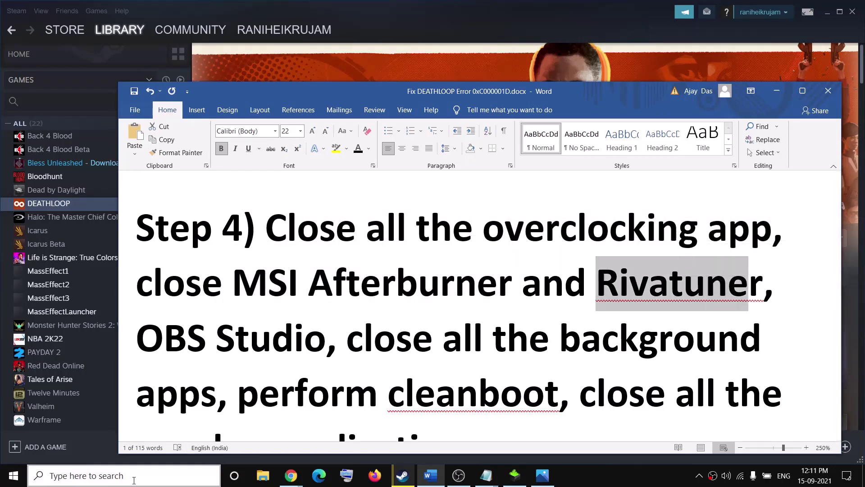
# - Search Windows for 'msi', then 'riva', to look for the overclocking apps
pyautogui.click(133, 479)
pyautogui.write('msi')
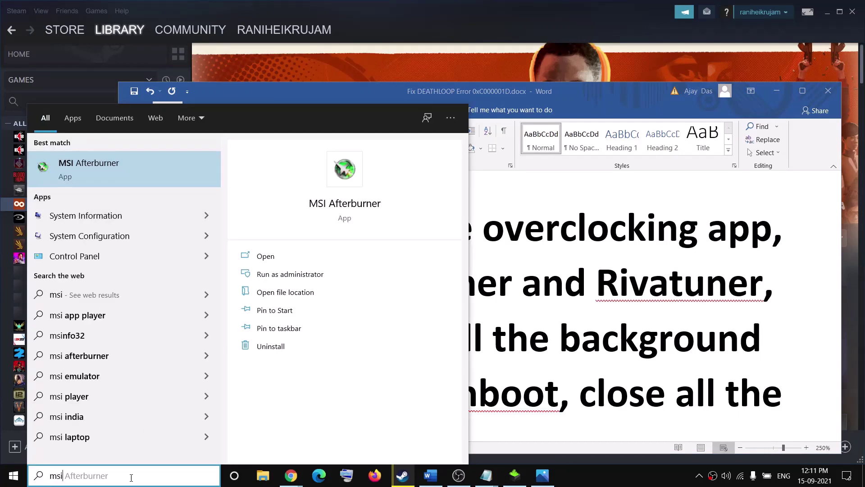
pyautogui.hotkey('ctrl', 'a')
pyautogui.write('riva')
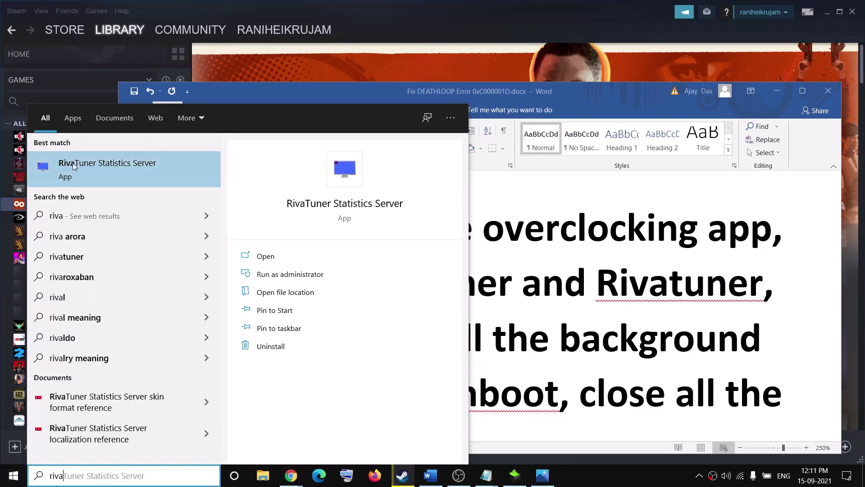
# - Mark Rivatuner and OBS Studio in Step 4, minimise the OBS Studio window, and mark the background-apps phrase
pyautogui.doubleClick(658, 290)
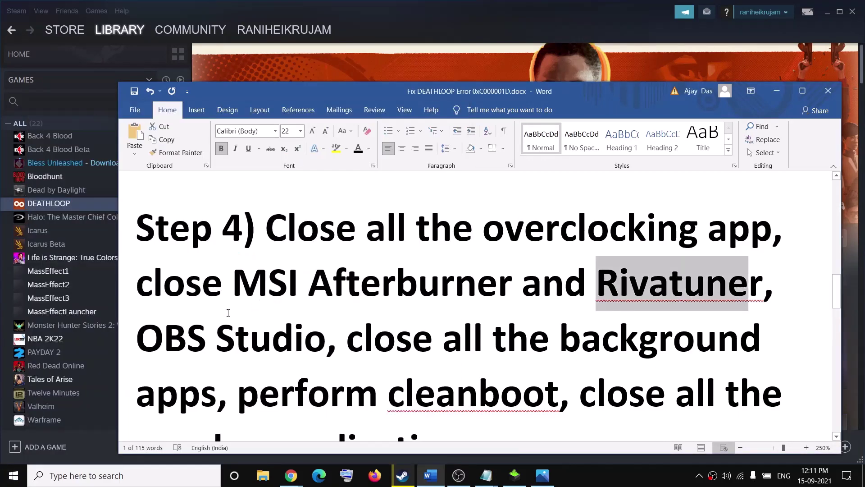
pyautogui.moveTo(137, 339); pyautogui.dragTo(305, 351)
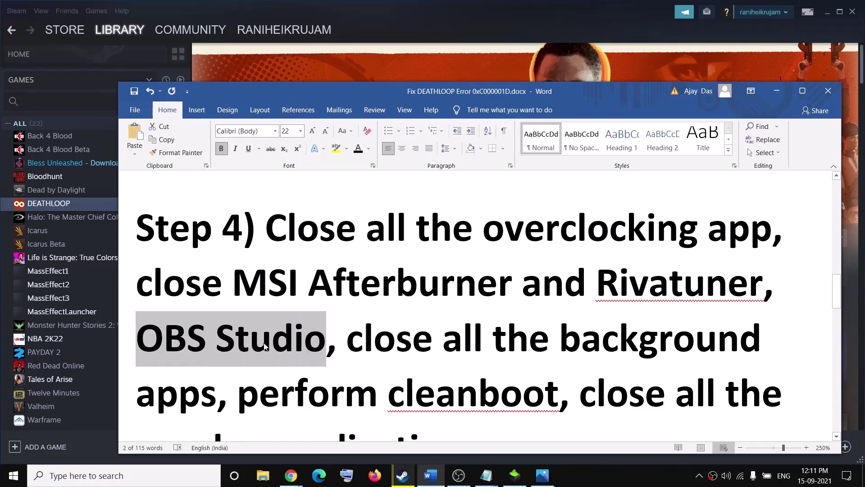
pyautogui.click(458, 475)
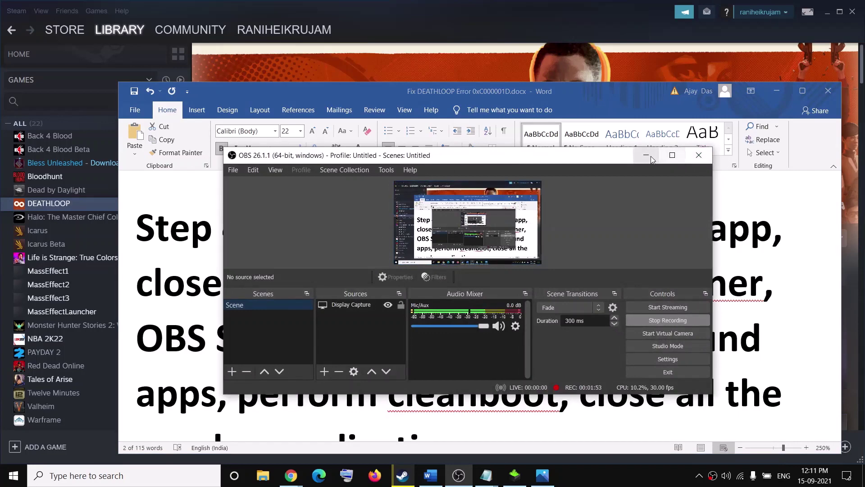
pyautogui.click(698, 155)
pyautogui.moveTo(363, 339); pyautogui.dragTo(221, 395)
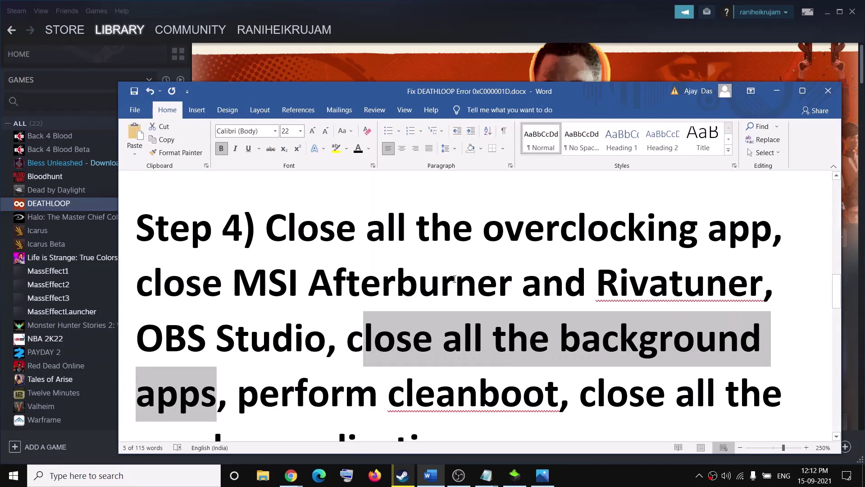
pyautogui.click(373, 366)
pyautogui.moveTo(373, 366); pyautogui.dragTo(220, 392)
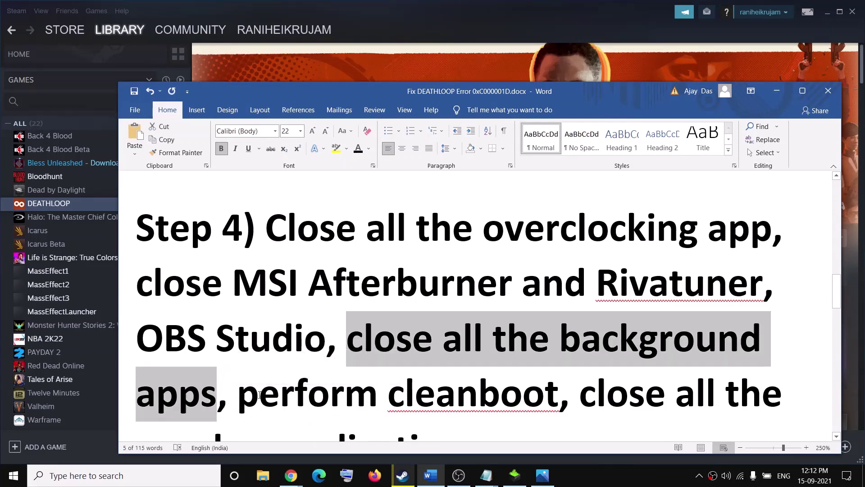
pyautogui.click(259, 395)
pyautogui.click(14, 475)
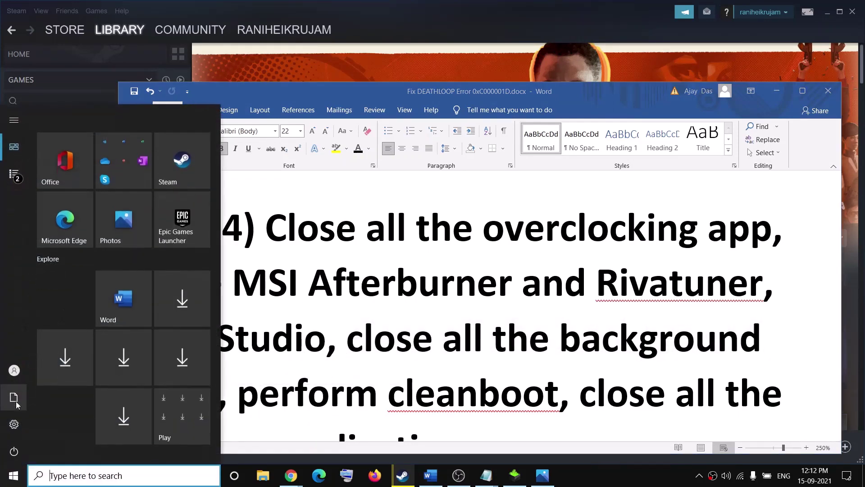
pyautogui.click(14, 423)
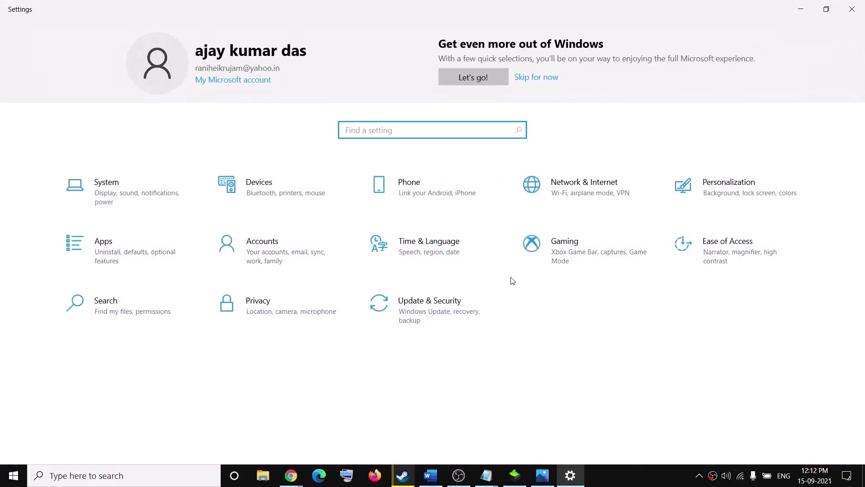
pyautogui.write('back')
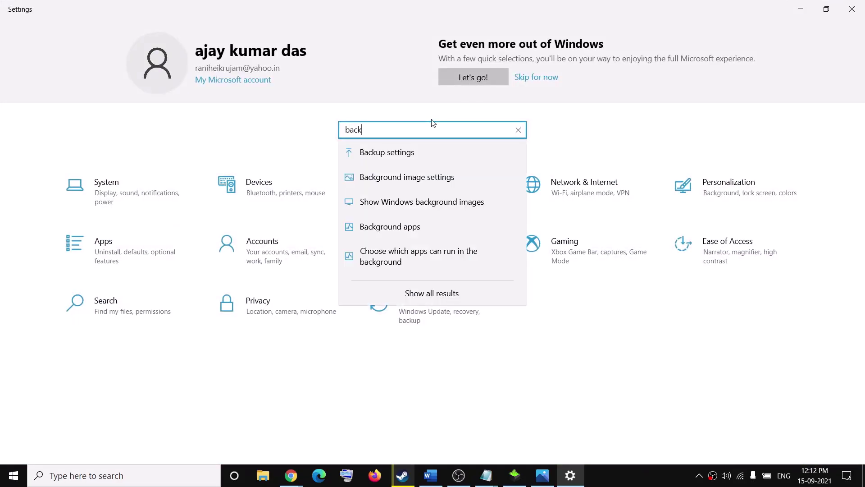
pyautogui.click(410, 231)
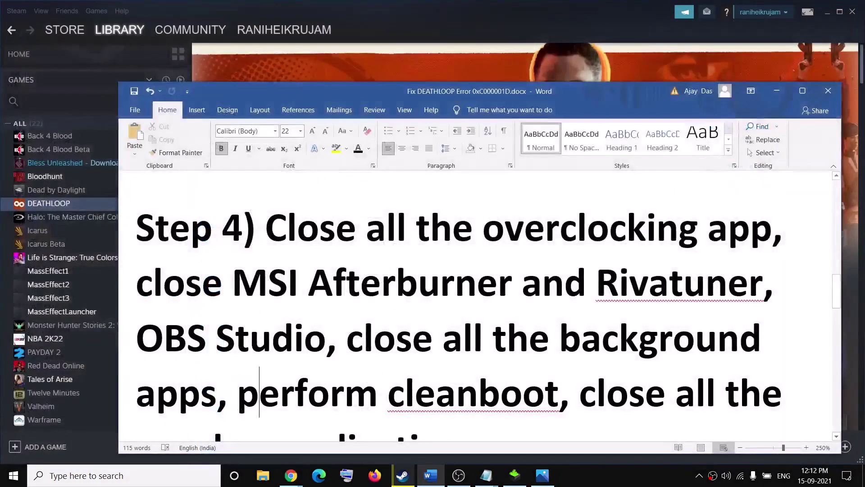
pyautogui.scroll(-1, 285, 342)
pyautogui.moveTo(238, 327); pyautogui.dragTo(559, 328)
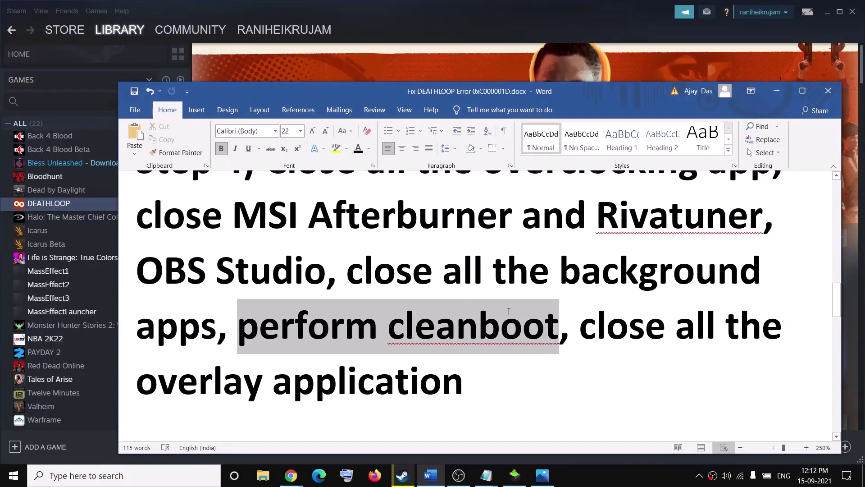
pyautogui.click(158, 479)
pyautogui.write('system')
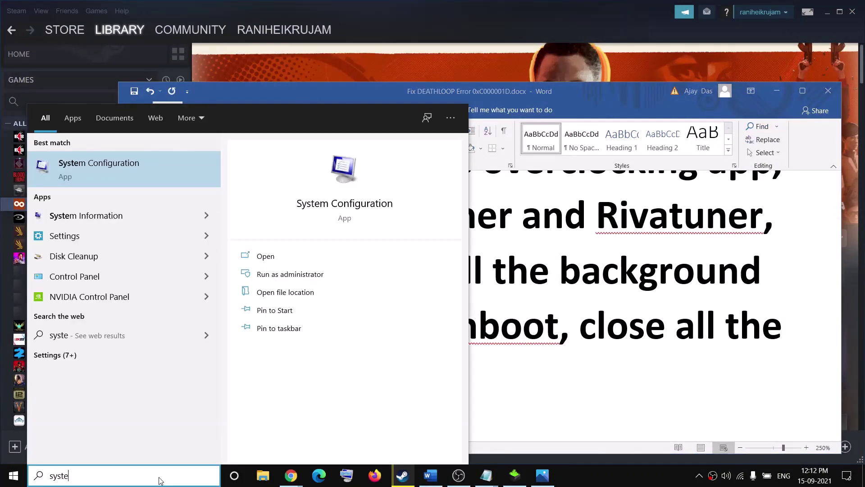
pyautogui.click(92, 165)
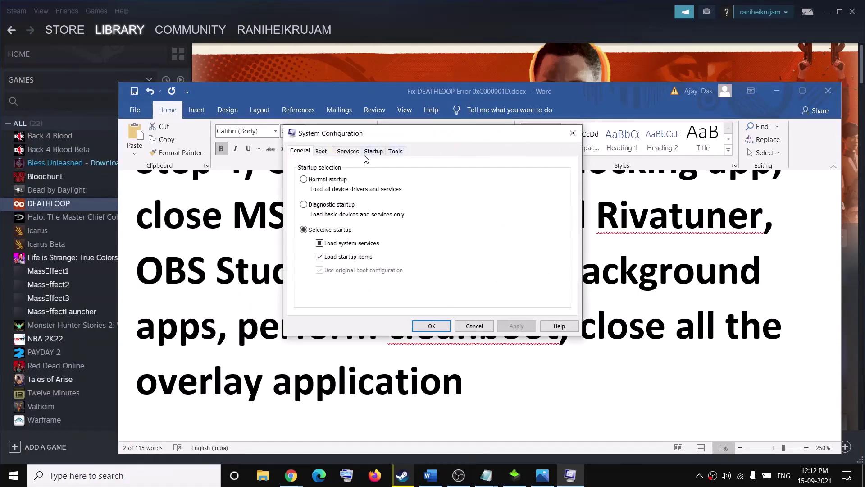
pyautogui.click(352, 153)
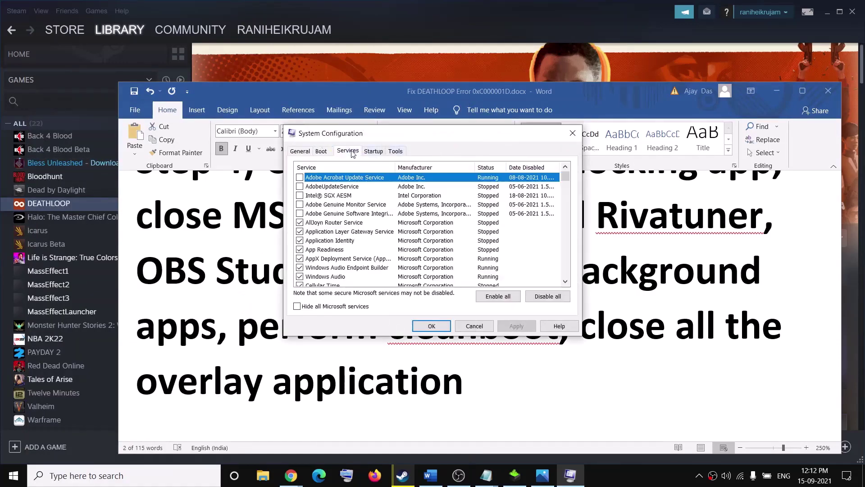
pyautogui.click(304, 310)
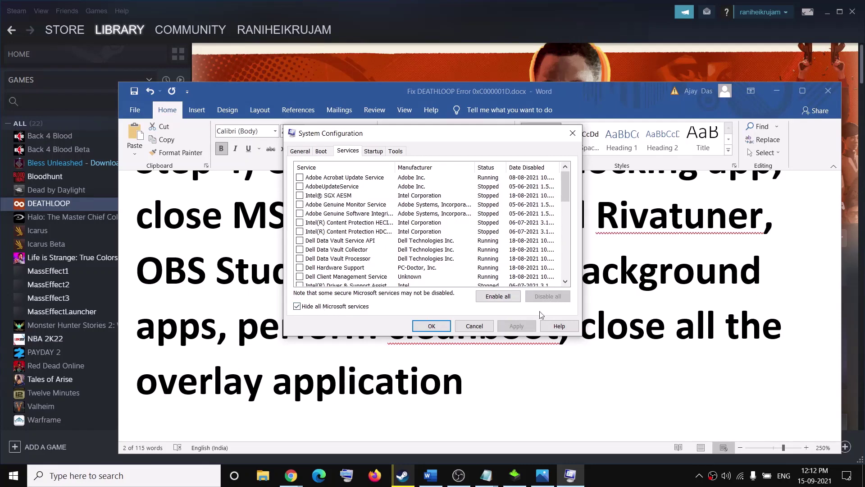
pyautogui.click(431, 325)
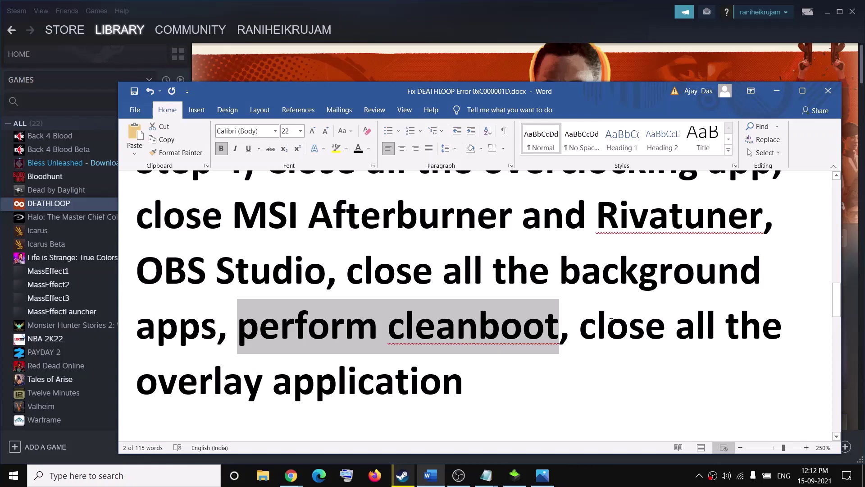
# - Uncheck 'Enable the Steam Overlay while in-game' in DEATHLOOP's Properties
pyautogui.moveTo(583, 319); pyautogui.dragTo(518, 363)
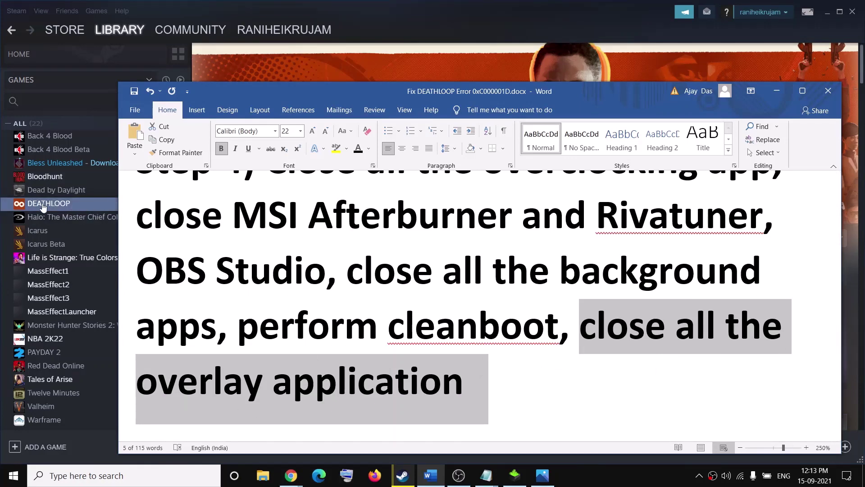
pyautogui.click(41, 204)
pyautogui.rightClick(41, 204)
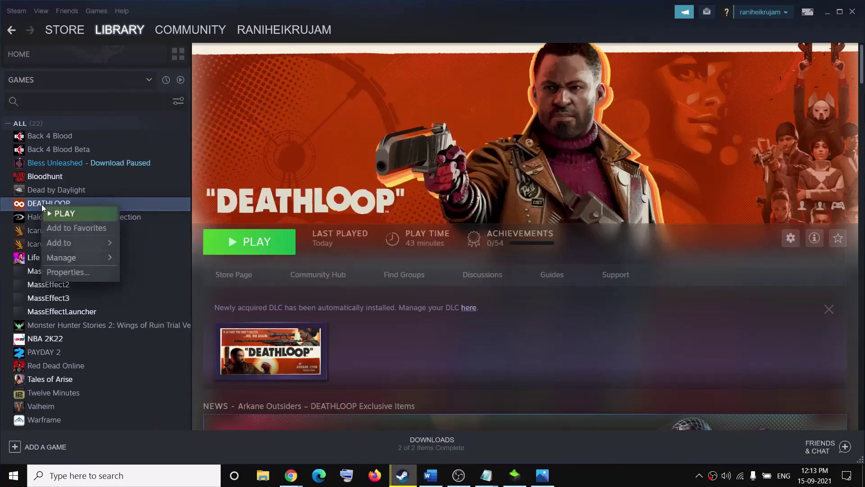
pyautogui.click(67, 272)
pyautogui.click(412, 186)
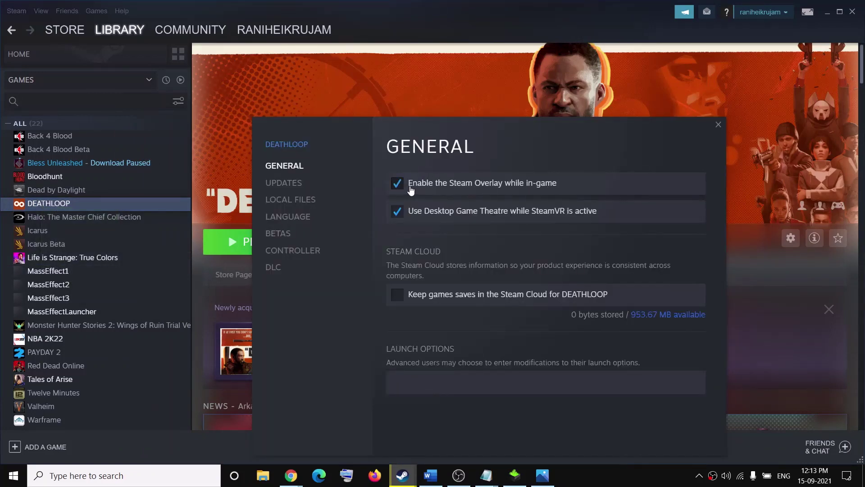
pyautogui.click(403, 190)
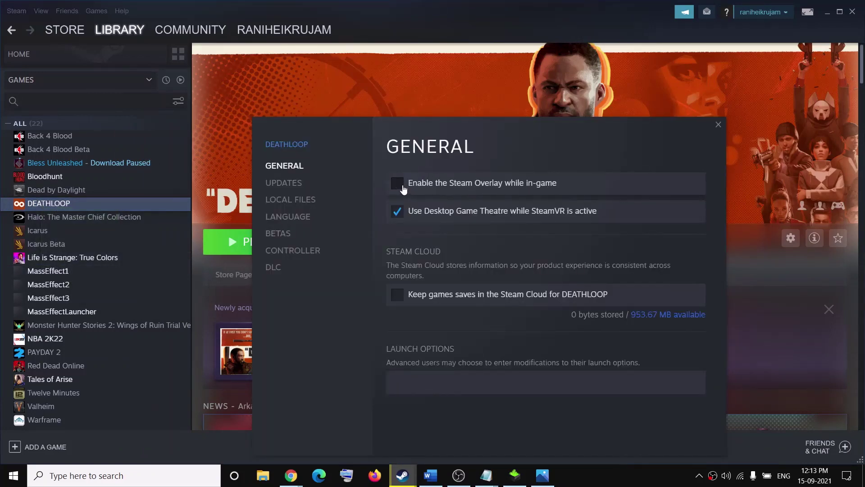
pyautogui.click(718, 125)
# - Search Windows for Discord and GeForce Experience, then return to the Word document
pyautogui.click(100, 472)
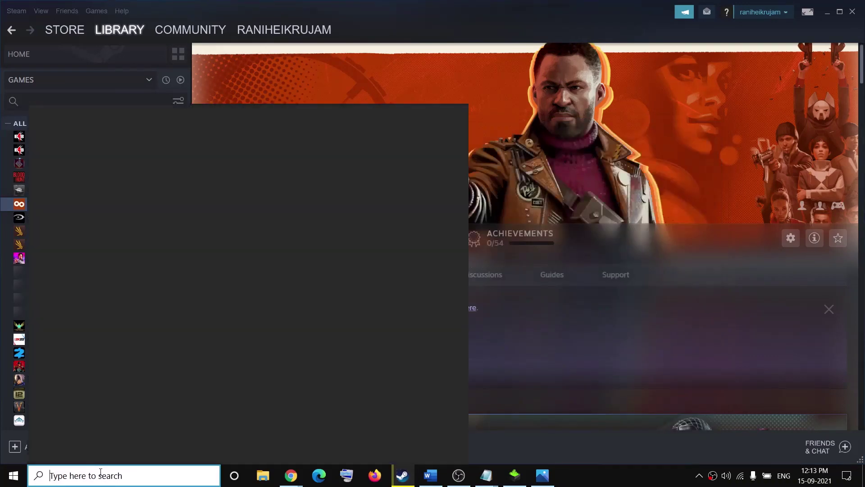
pyautogui.write('disco')
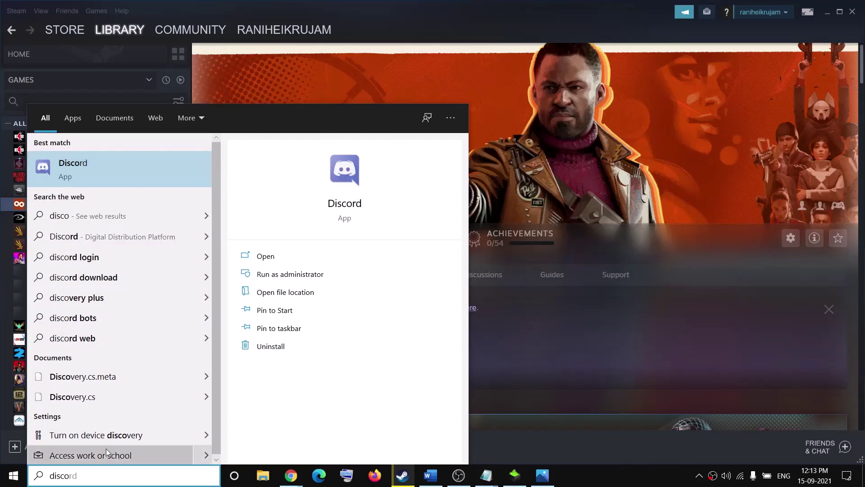
pyautogui.doubleClick(102, 475)
pyautogui.write('gefor')
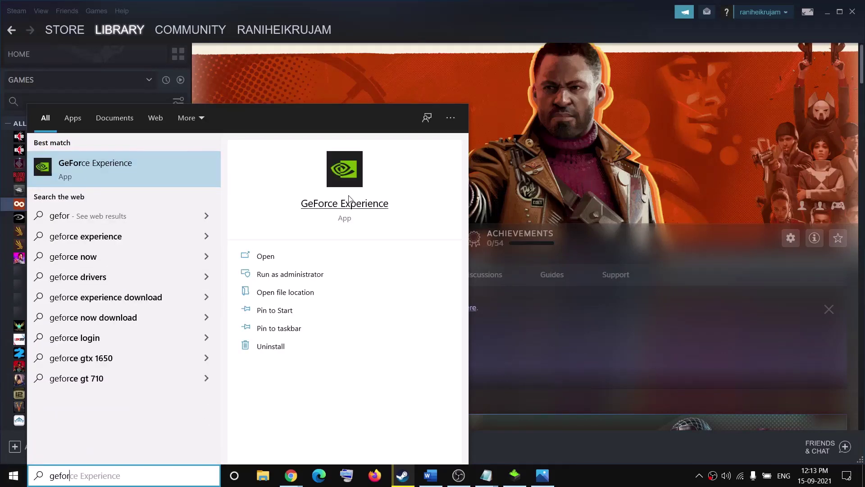
pyautogui.click(431, 483)
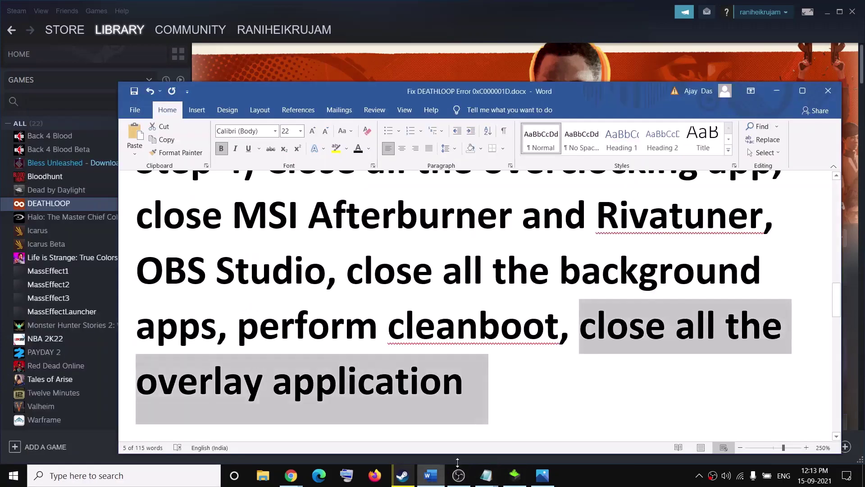
# - Mark Step 5's 'Do a clean installation' and NVIDIA/AMD links, then show NVIDIA's Download Drivers page in Chrome
pyautogui.scroll(-3, 459, 366)
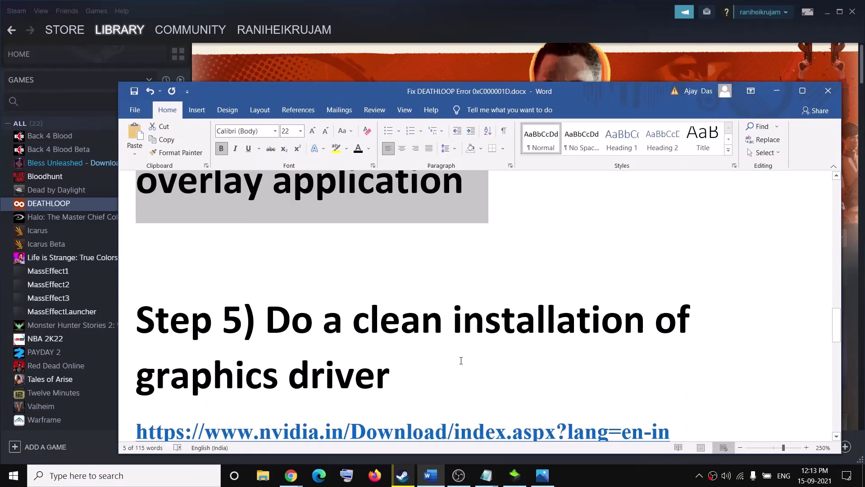
pyautogui.moveTo(274, 315); pyautogui.dragTo(654, 317)
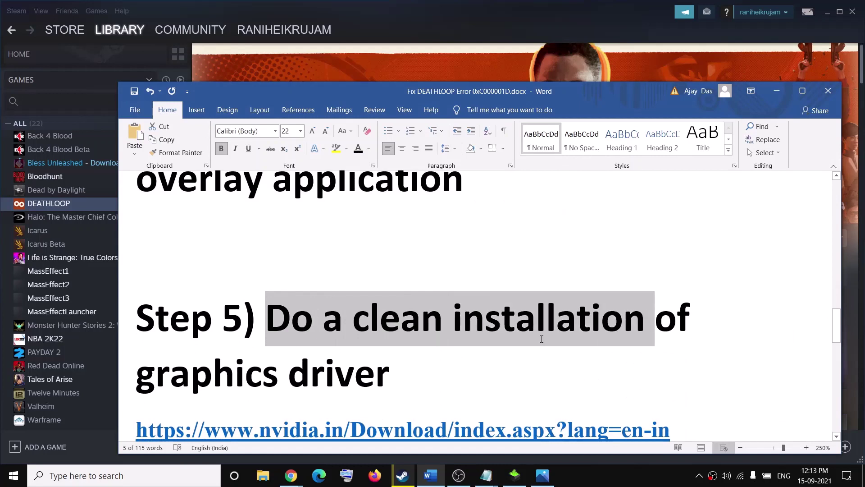
pyautogui.scroll(-2, 374, 348)
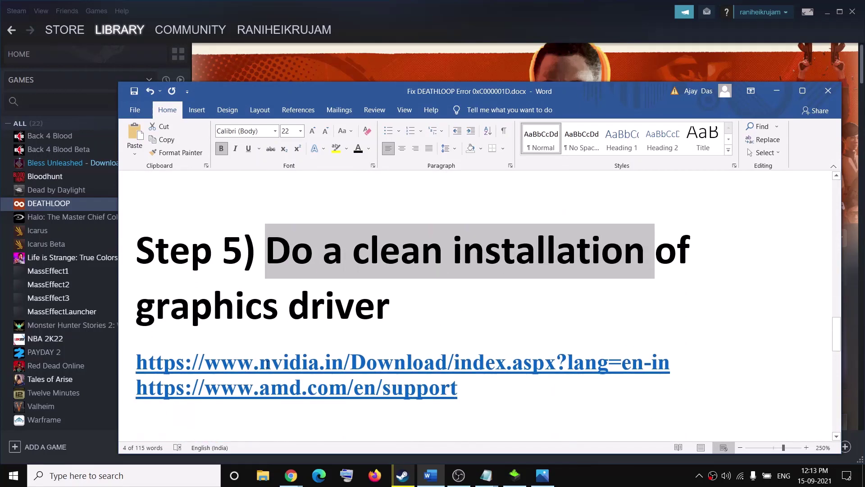
pyautogui.moveTo(236, 361); pyautogui.dragTo(349, 363)
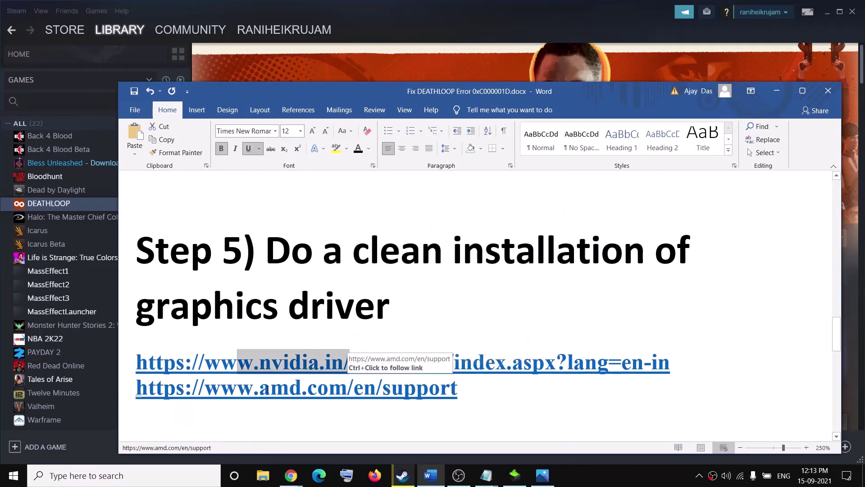
pyautogui.moveTo(260, 388); pyautogui.dragTo(347, 388)
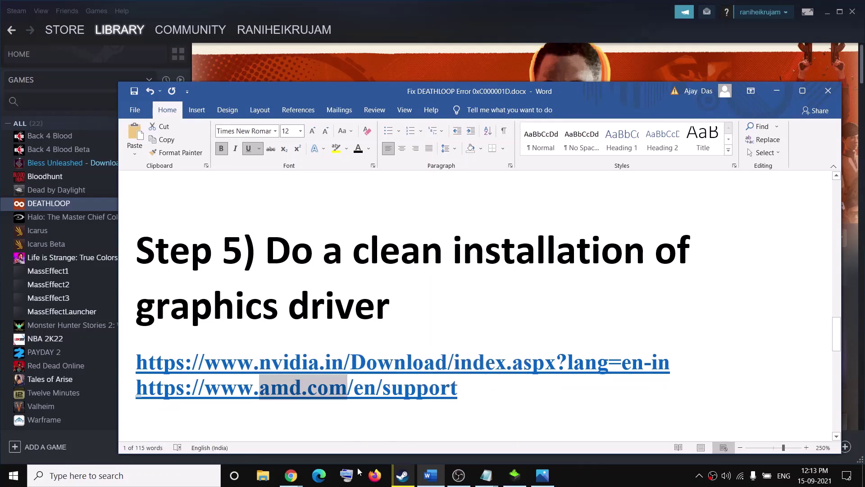
pyautogui.click(291, 483)
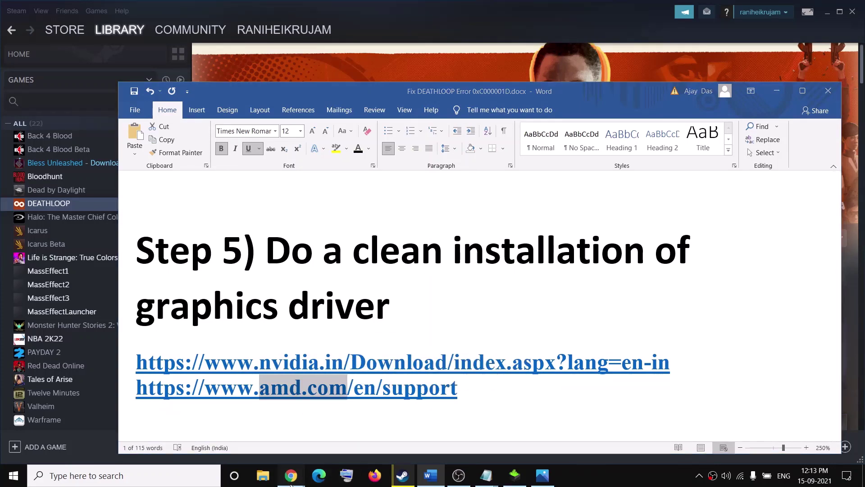
pyautogui.click(359, 428)
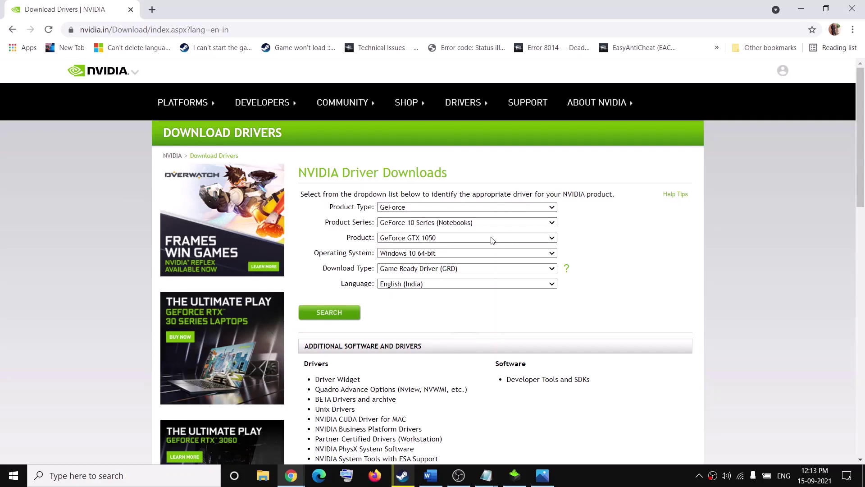
# - Find and download the GeForce Game Ready driver for GeForce GTX 1050 on Windows 10 64-bit
pyautogui.click(457, 239)
pyautogui.click(453, 281)
pyautogui.click(442, 254)
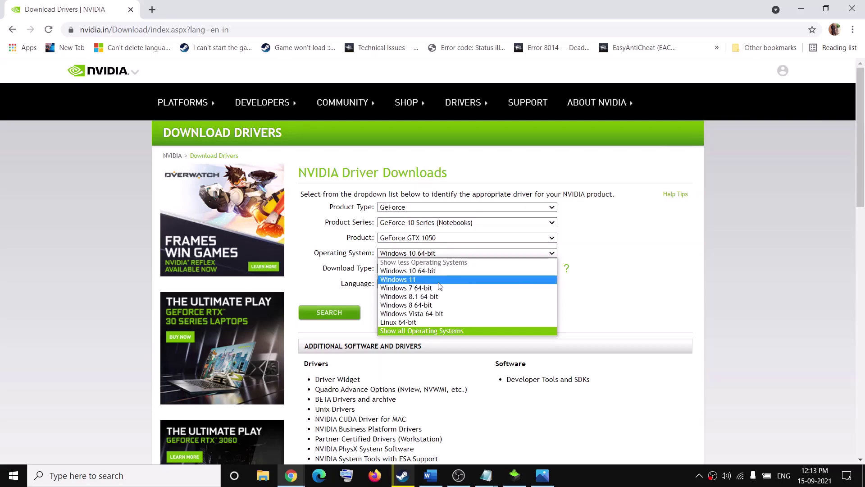
pyautogui.click(618, 261)
pyautogui.click(355, 319)
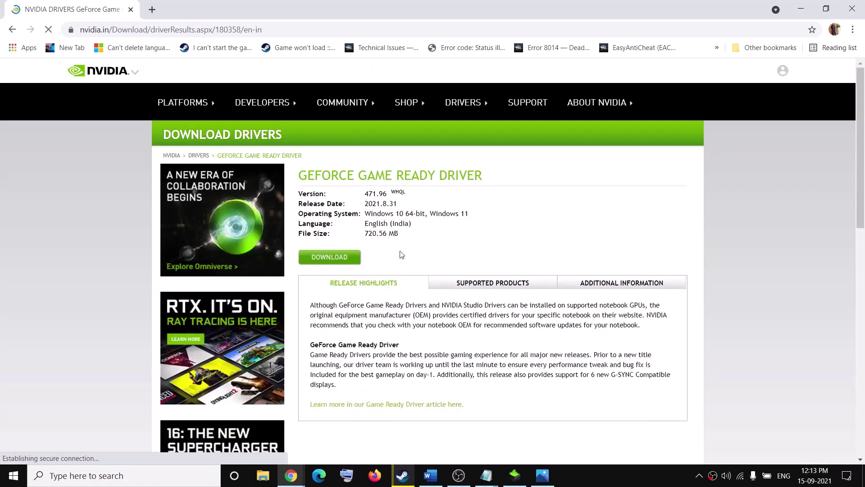
pyautogui.click(323, 254)
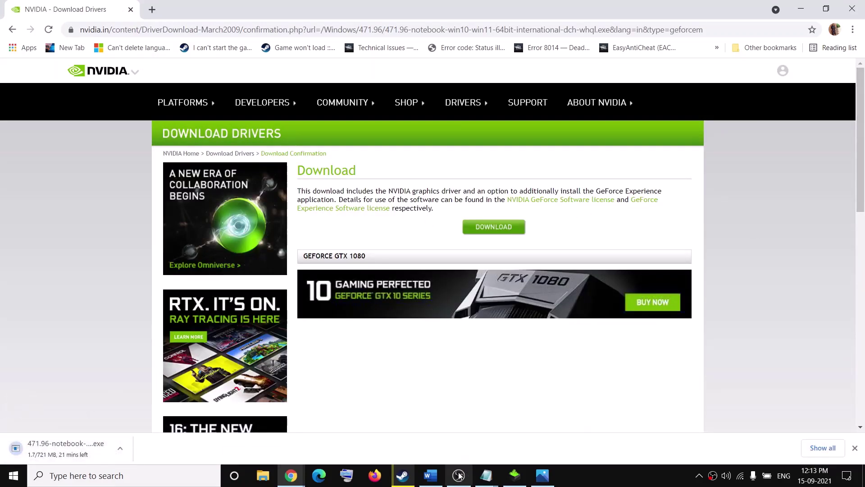
# - Accept the licence and choose Custom (Advanced) installation in the NVIDIA installer, then scroll Word to Step 6
pyautogui.click(523, 483)
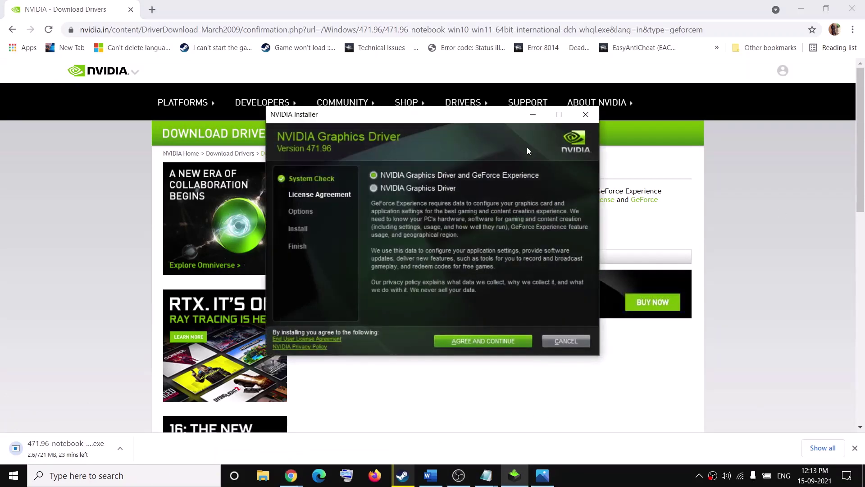
pyautogui.click(482, 341)
pyautogui.click(405, 239)
pyautogui.click(507, 340)
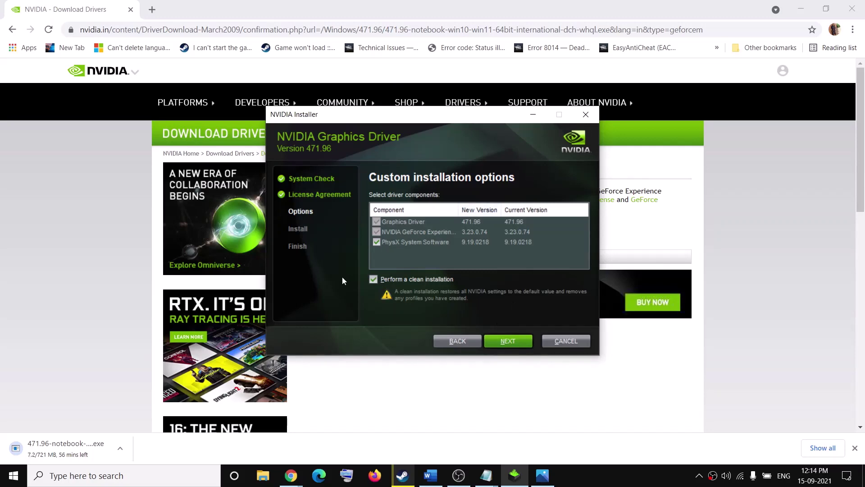
pyautogui.click(426, 481)
pyautogui.scroll(-4, 368, 290)
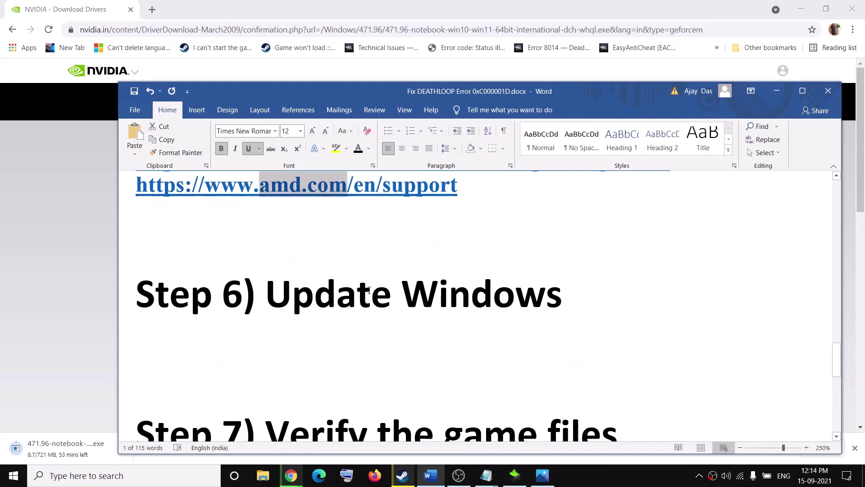
# - Check Windows Update in Settings for the two pending updates, including KB5005565, then return to Word's Step 6
pyautogui.scroll(2, 369, 290)
pyautogui.moveTo(267, 359); pyautogui.dragTo(588, 378)
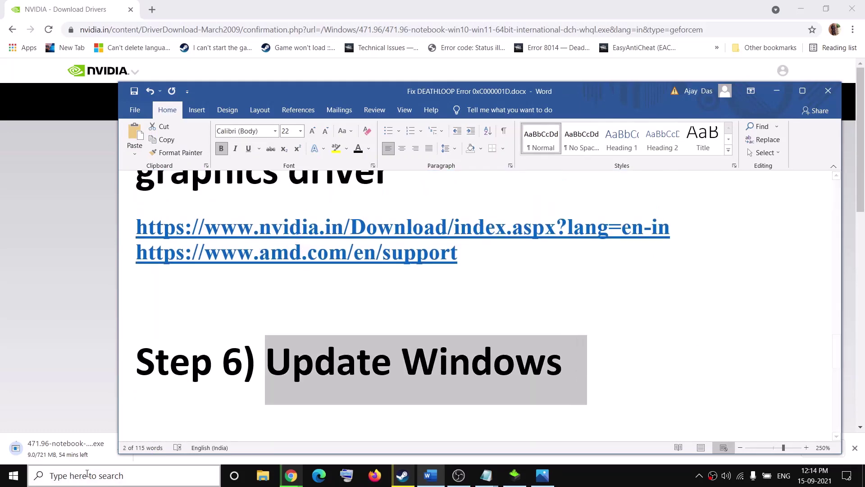
pyautogui.click(13, 475)
pyautogui.click(14, 424)
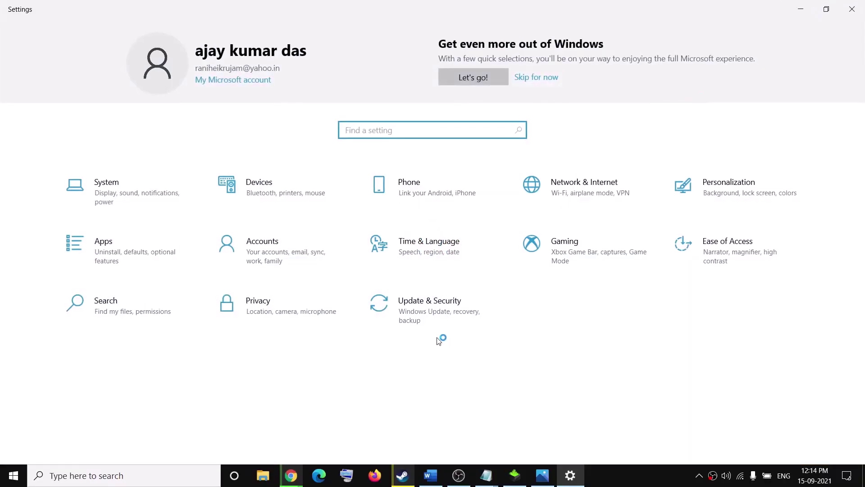
pyautogui.click(380, 310)
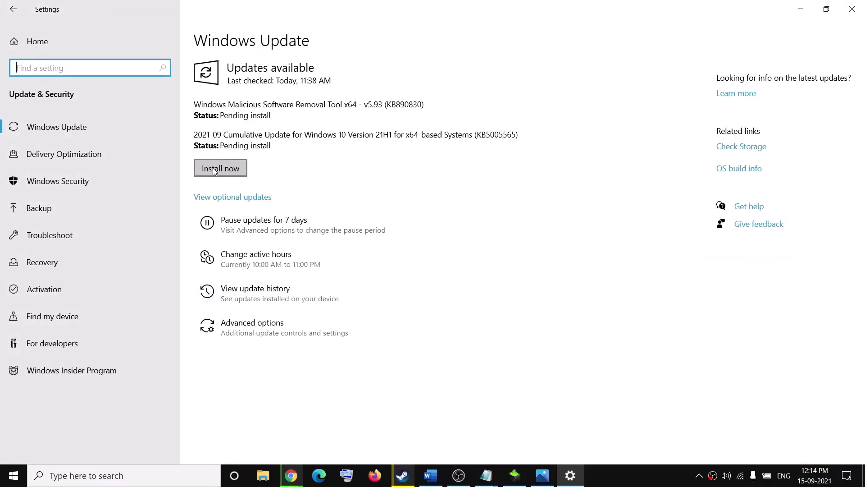
pyautogui.click(801, 9)
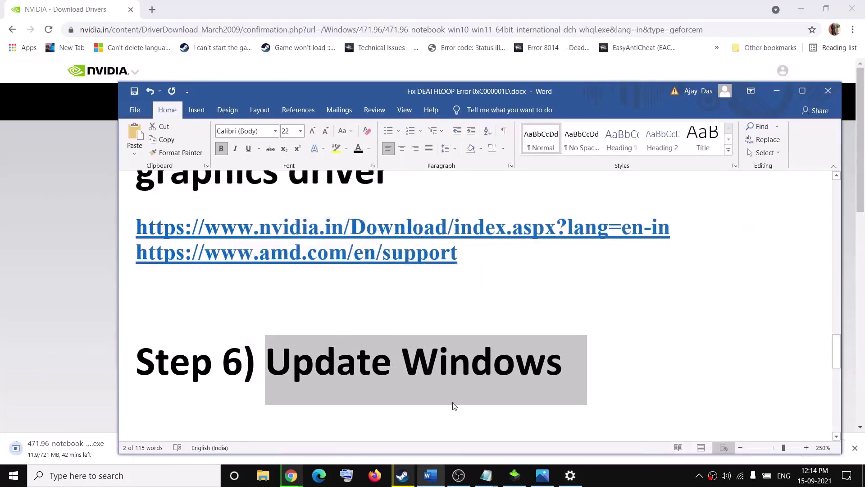
pyautogui.click(423, 366)
# - Reselect the Update Windows passage in the guide and highlight the next lines
pyautogui.hotkey('shift', 'End')
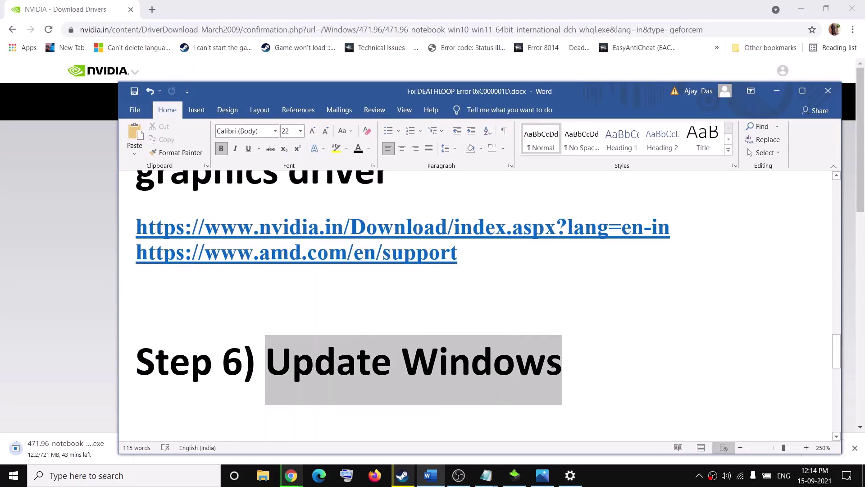
pyautogui.scroll(-3, 576, 336)
pyautogui.scroll(-2, 575, 336)
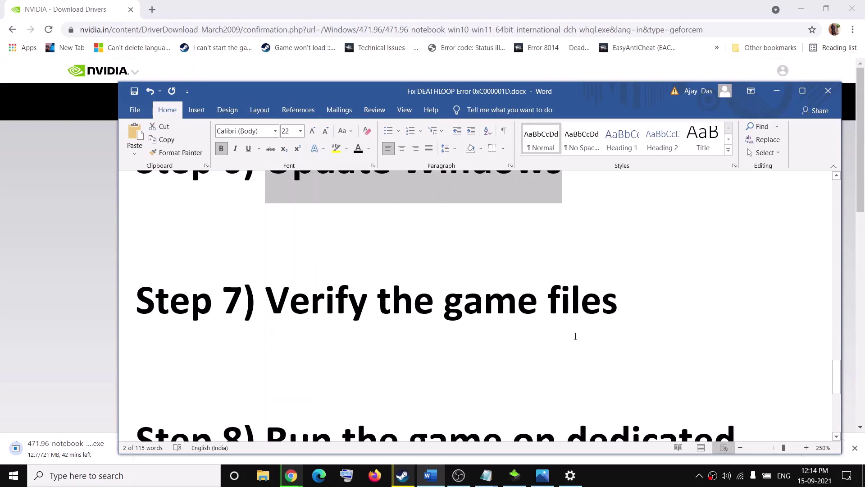
pyautogui.scroll(2, 362, 338)
pyautogui.moveTo(267, 366); pyautogui.dragTo(653, 378)
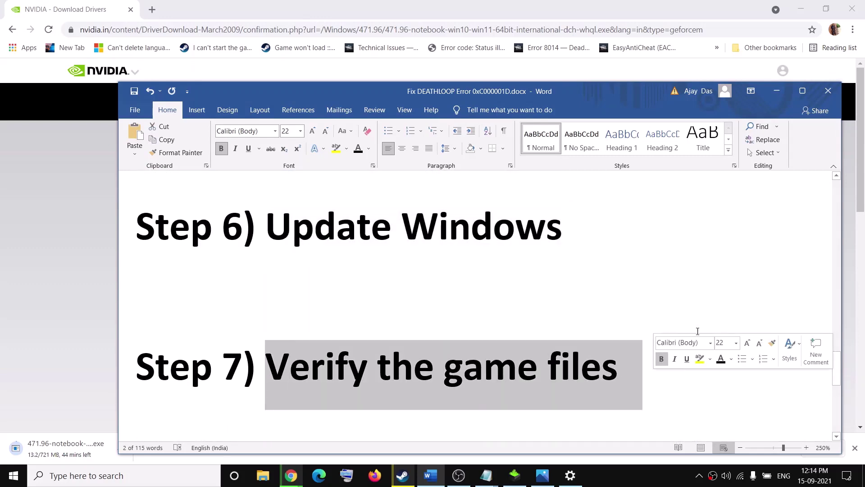
# - In Steam, open DEATHLOOP's Properties and view its Local Files page
pyautogui.click(403, 475)
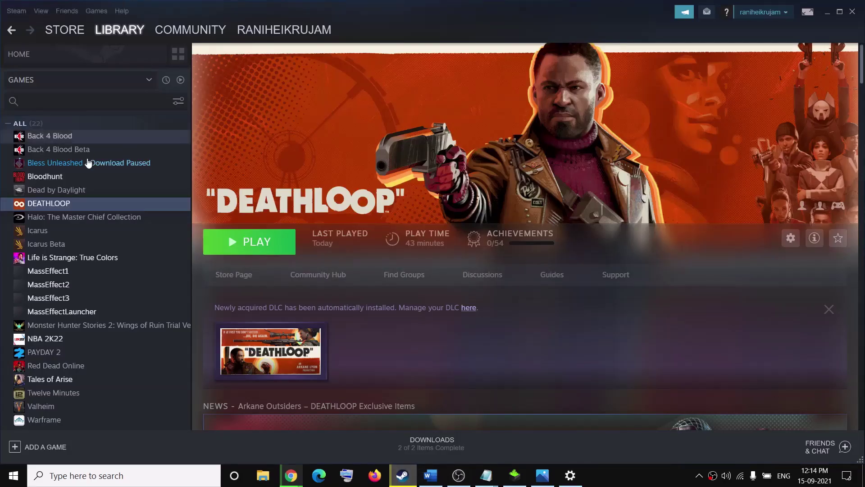
pyautogui.rightClick(74, 205)
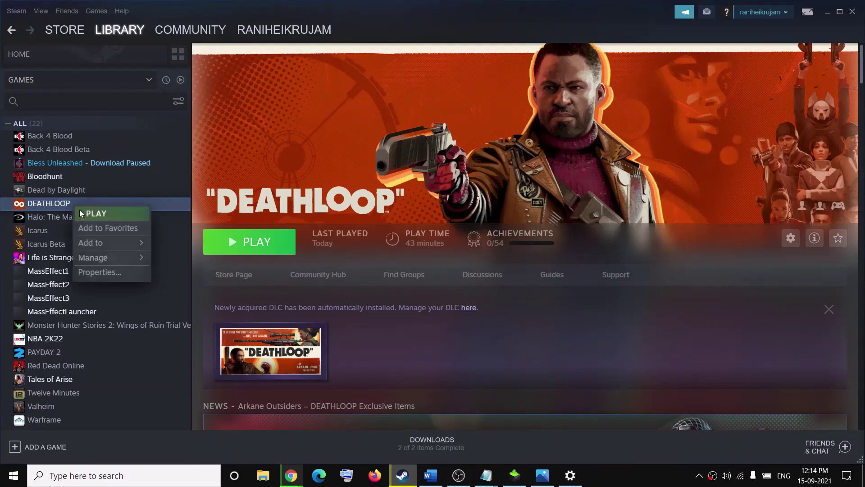
pyautogui.click(130, 275)
pyautogui.click(329, 200)
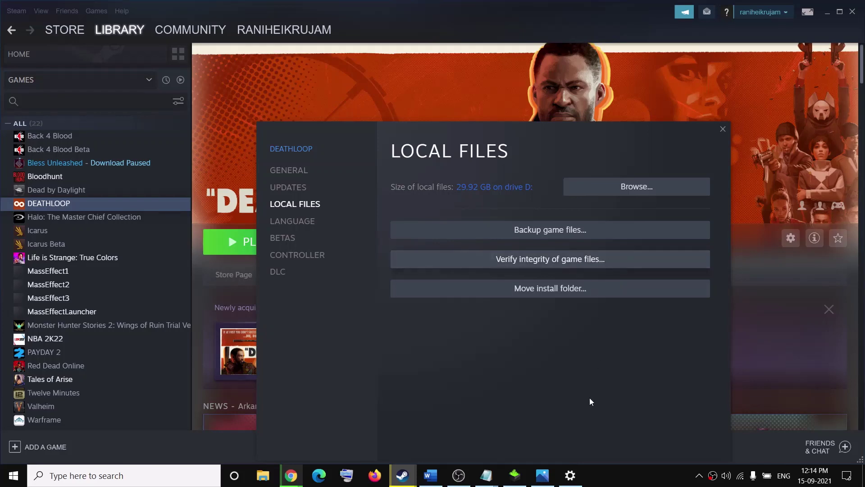
# - Back in the Word guide, select the Step 8 heading about the dedicated graphics card
pyautogui.click(430, 475)
pyautogui.scroll(-5, 239, 290)
pyautogui.moveTo(264, 294); pyautogui.dragTo(425, 379)
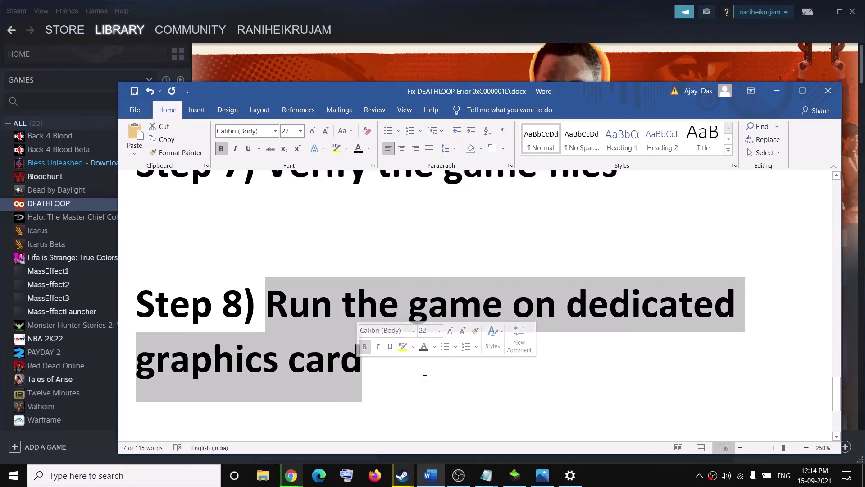
# - Reselect the Step 8 heading, then search 'graphics' and open Windows Graphics settings
pyautogui.click(425, 378)
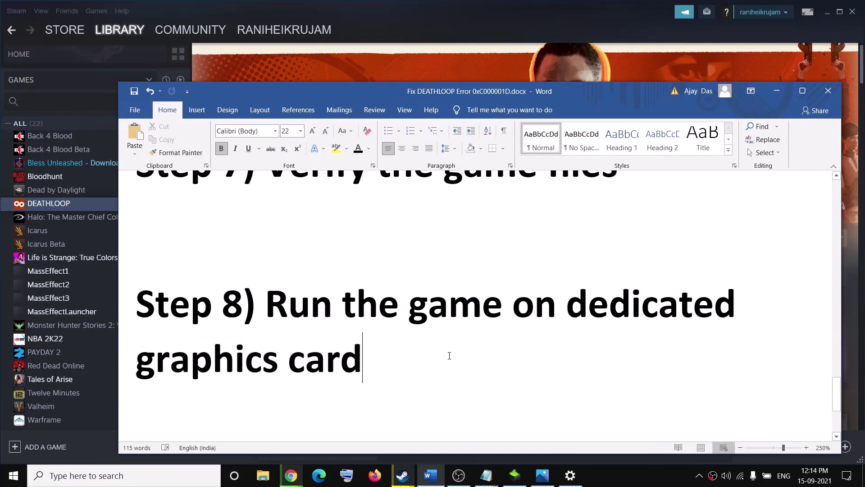
pyautogui.hotkey('ctrl', 'z')
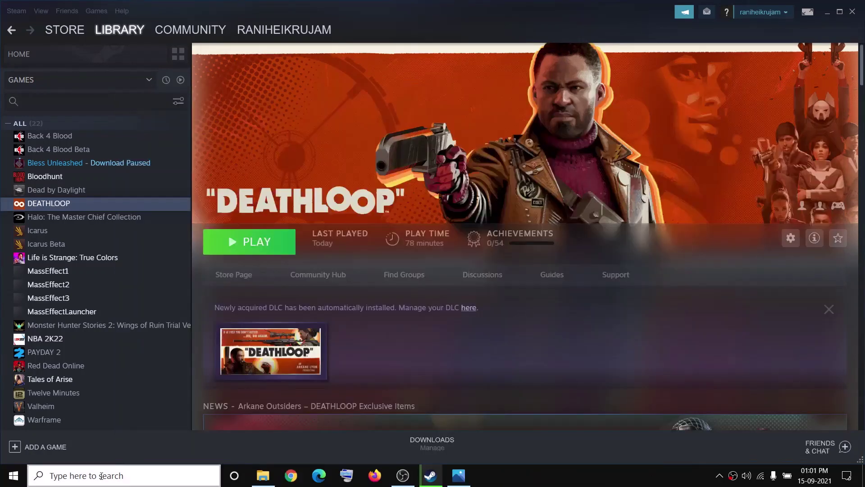
pyautogui.click(101, 476)
pyautogui.write('graphics')
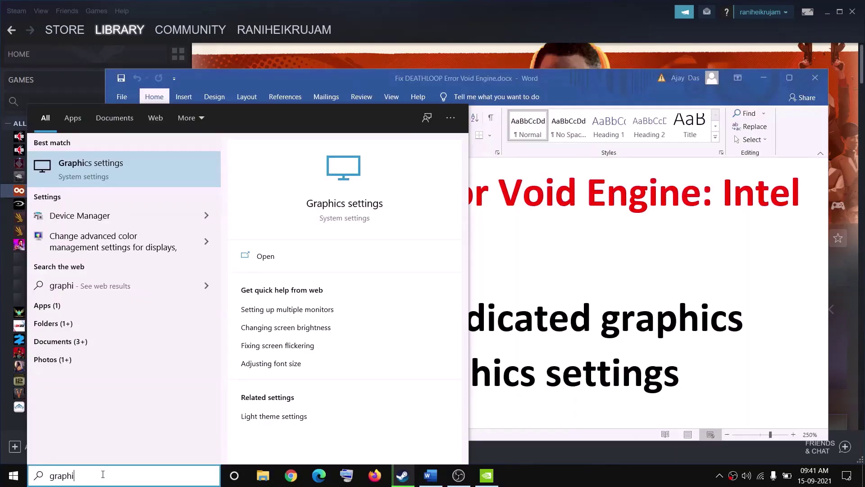
pyautogui.write('c')
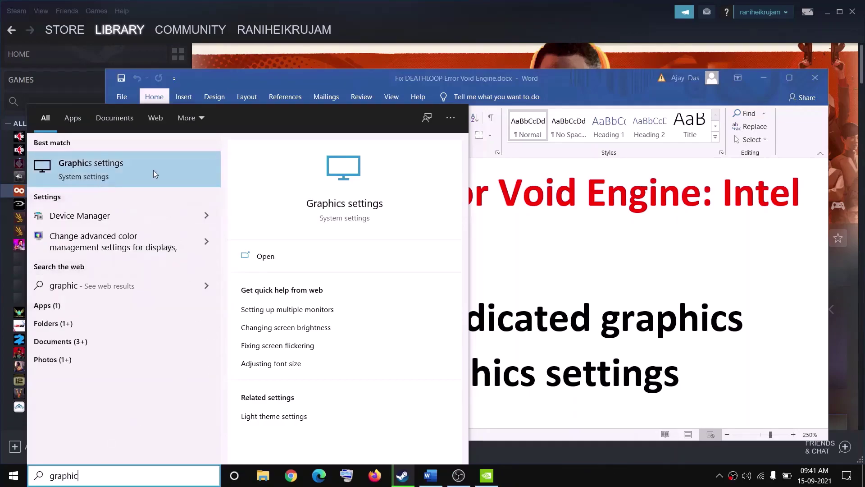
pyautogui.click(132, 163)
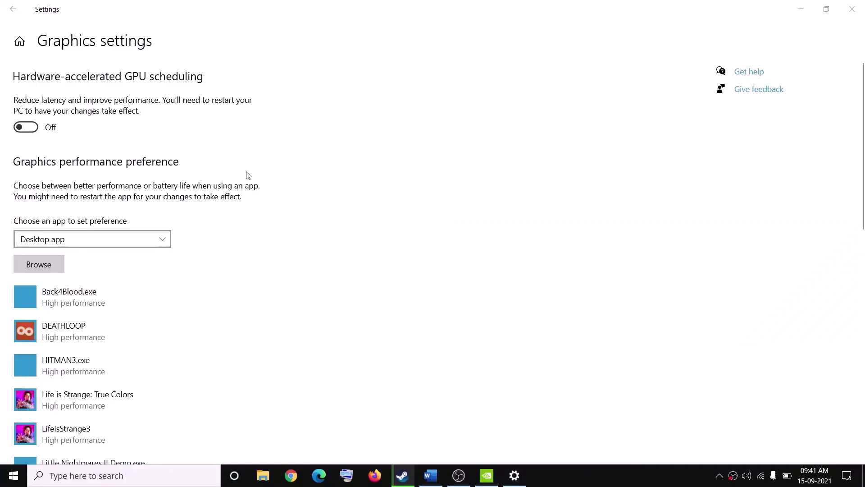
# - Add D:\SteamLibrary\steamapps\common\DEATHLOOP\Deathloop.exe to the graphics preference list
pyautogui.click(49, 265)
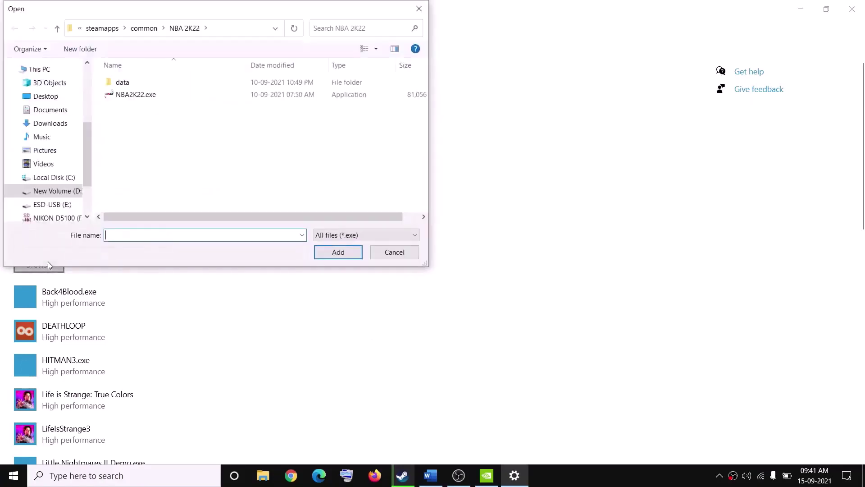
pyautogui.click(53, 191)
pyautogui.scroll(-2, 194, 151)
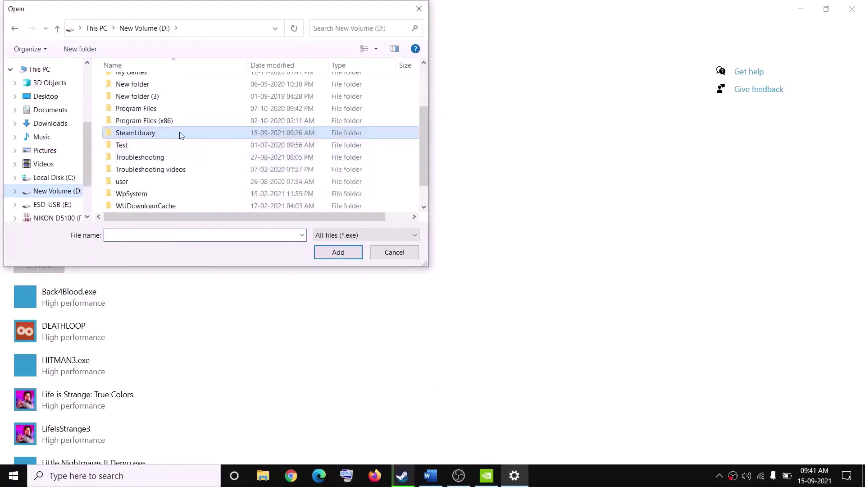
pyautogui.doubleClick(140, 134)
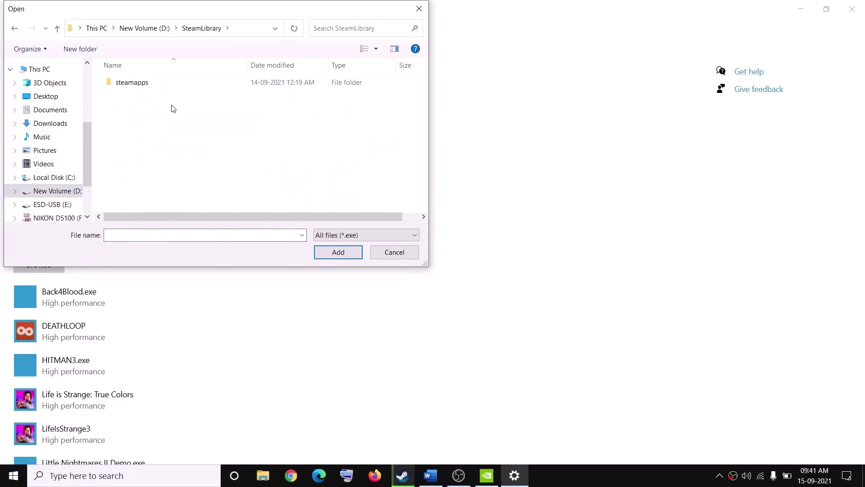
pyautogui.doubleClick(130, 88)
pyautogui.doubleClick(134, 83)
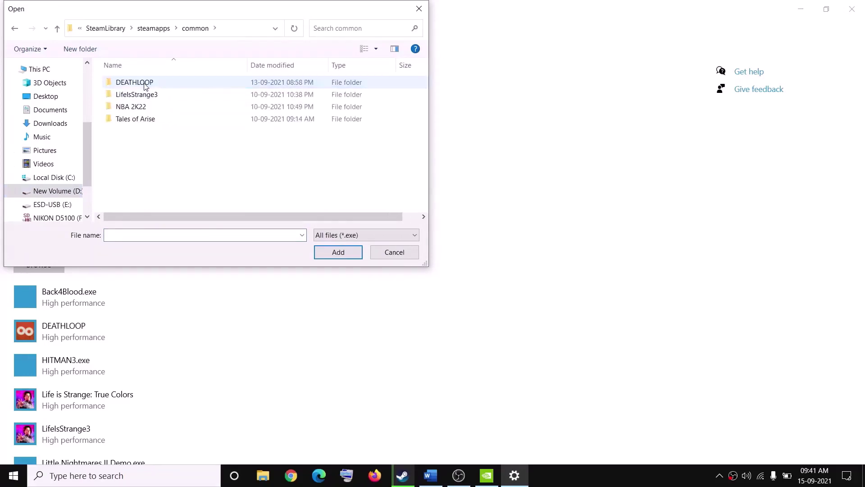
pyautogui.doubleClick(141, 86)
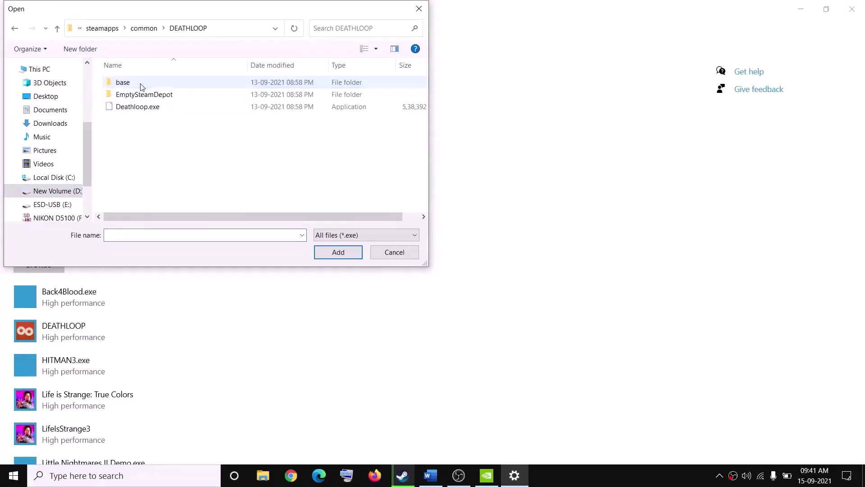
pyautogui.click(136, 110)
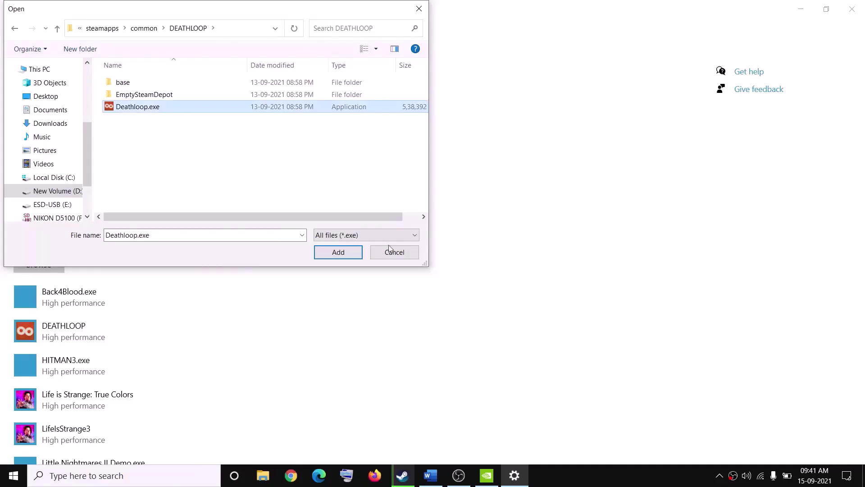
pyautogui.click(342, 258)
# - Set DEATHLOOP's graphics preference to High performance and save
pyautogui.scroll(-3, 301, 257)
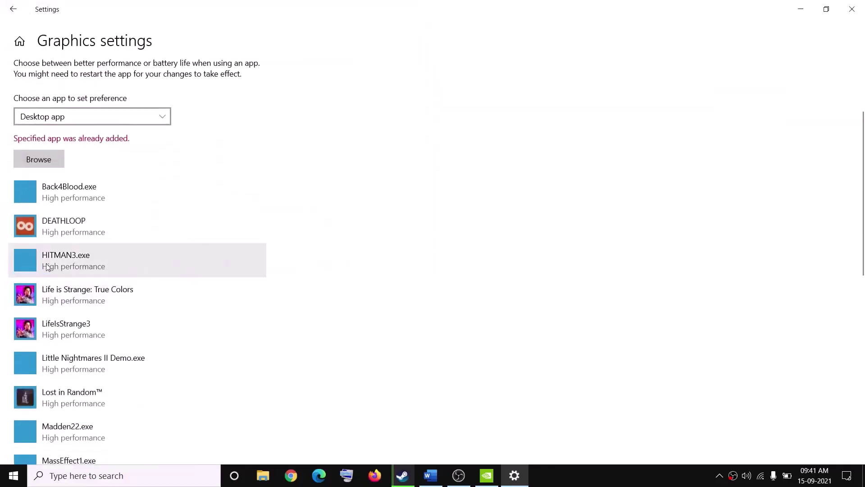
pyautogui.click(87, 234)
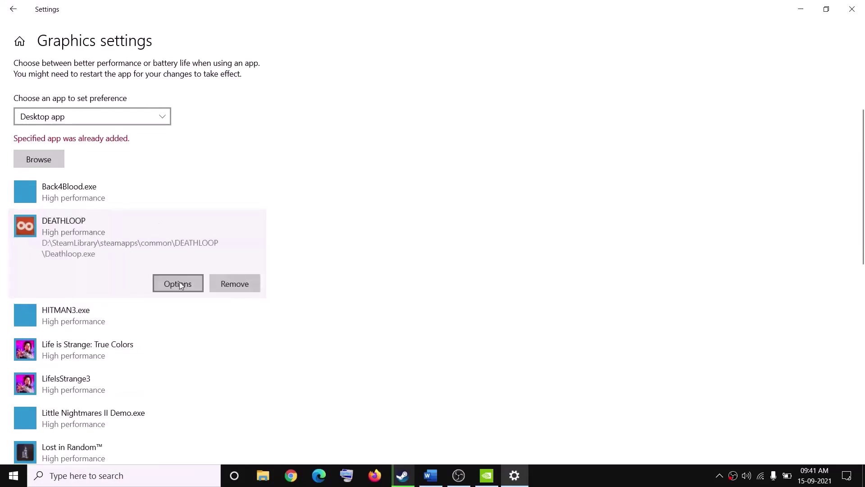
pyautogui.click(181, 285)
pyautogui.click(390, 306)
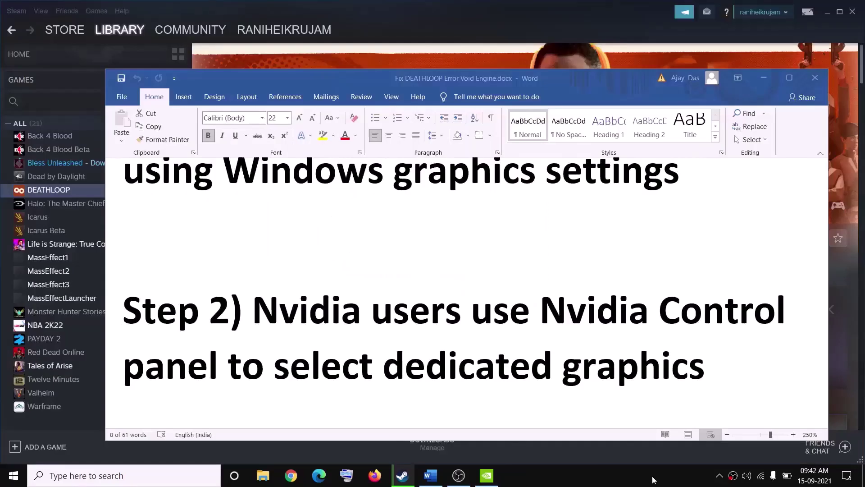
# - Highlight the Step 2 Nvidia Control Panel text, then launch NVIDIA Control Panel from the desktop menu
pyautogui.moveTo(382, 365); pyautogui.dragTo(681, 316)
pyautogui.click(661, 362)
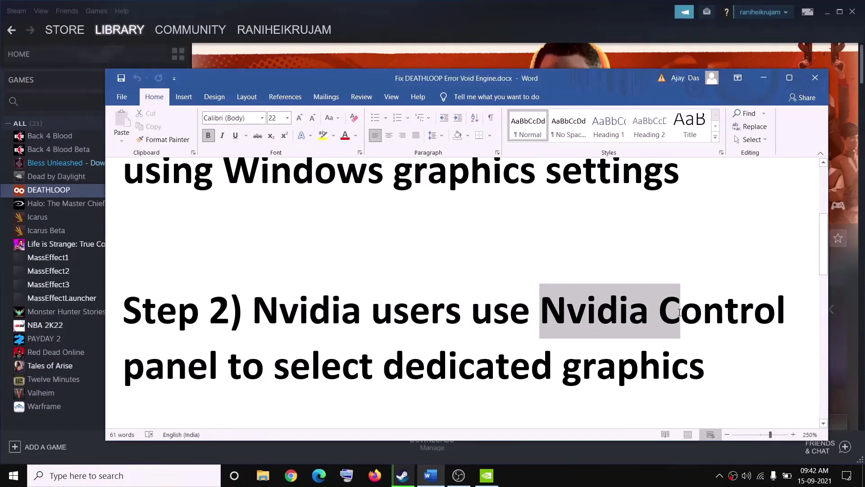
pyautogui.click(863, 475)
pyautogui.rightClick(595, 247)
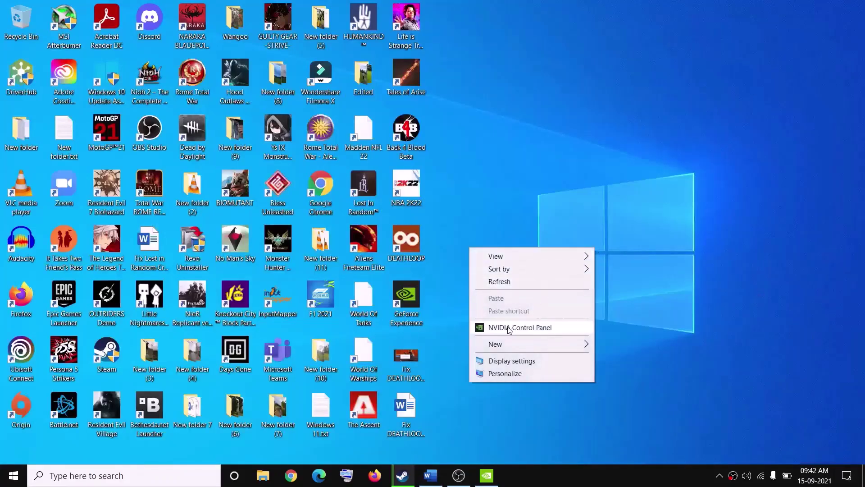
pyautogui.click(527, 329)
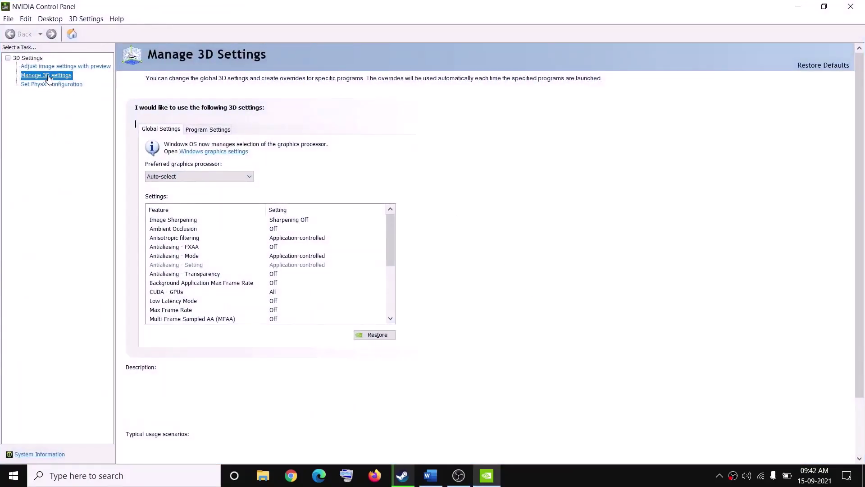
# - Switch Manage 3D Settings to Program Settings and start adding a program to customize
pyautogui.click(221, 132)
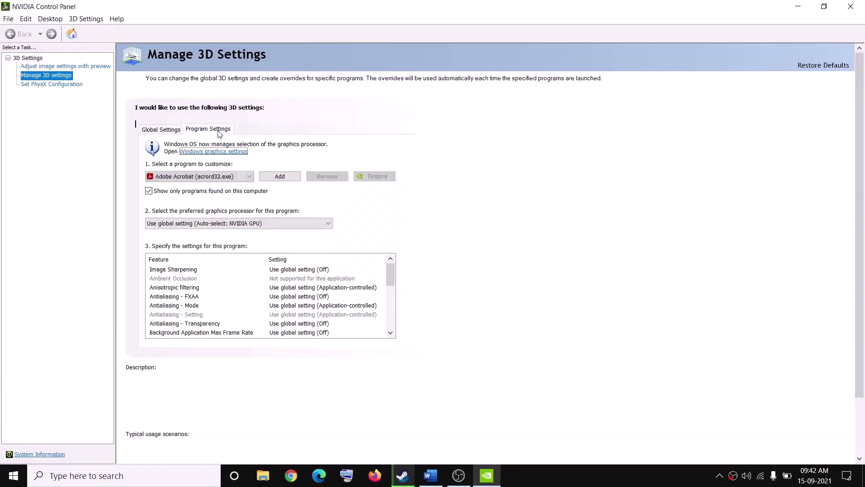
pyautogui.click(284, 176)
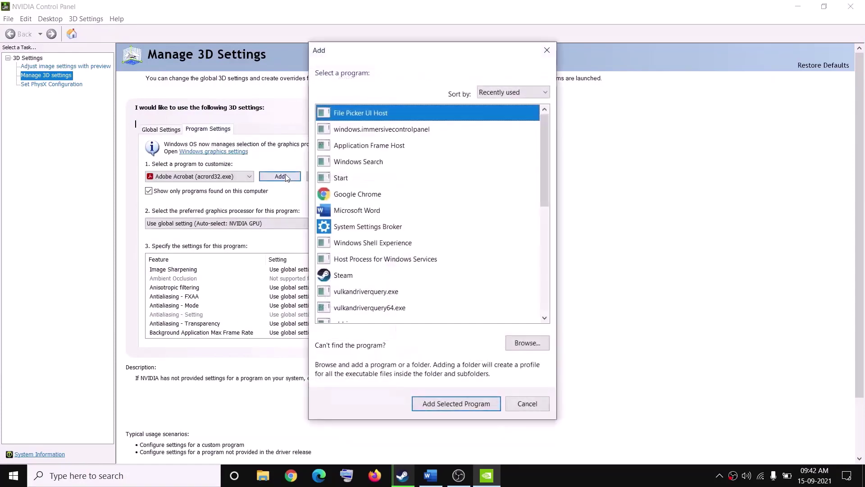
pyautogui.scroll(-5, 450, 245)
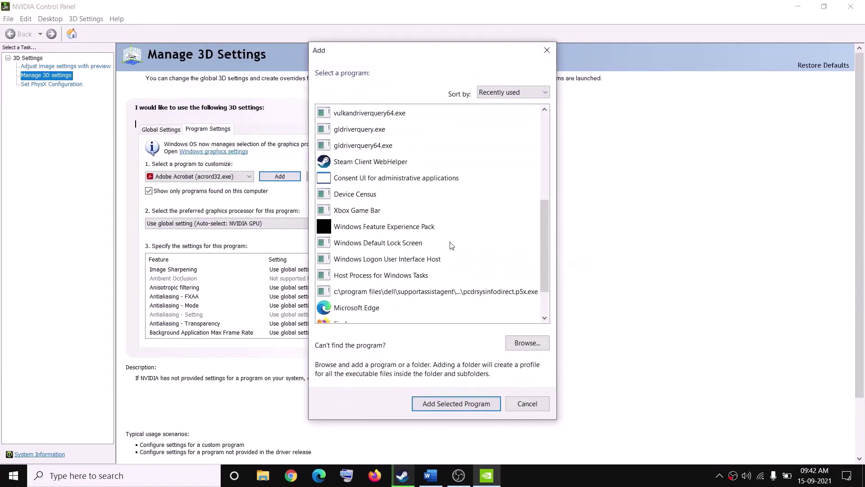
pyautogui.scroll(5, 433, 270)
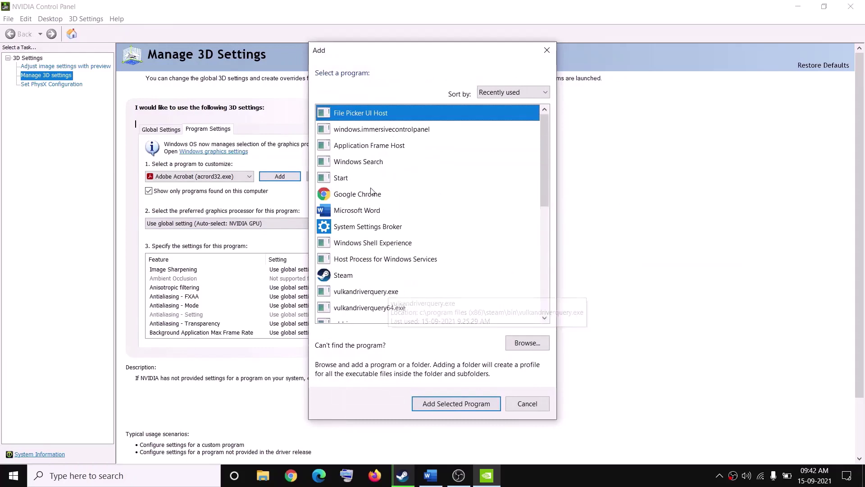
pyautogui.scroll(-4, 380, 294)
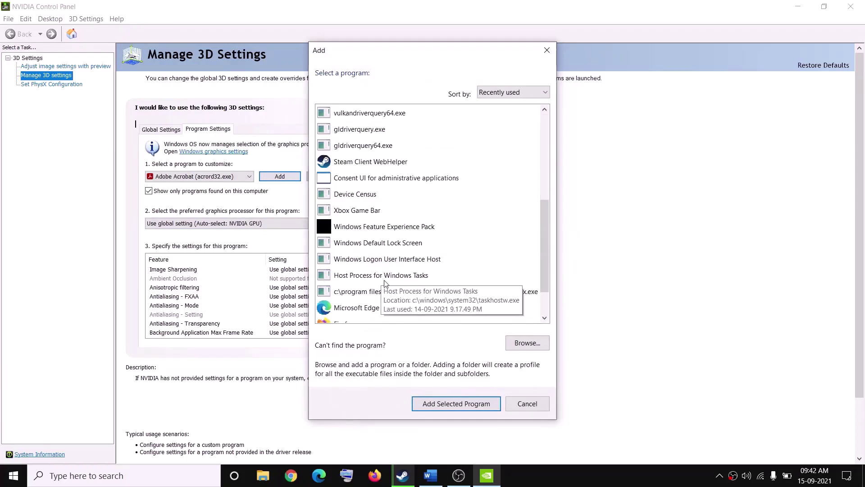
# - Browse to D:\SteamLibrary\steamapps\common\DEATHLOOP\Deathloop.exe and add it as a customized program
pyautogui.click(523, 343)
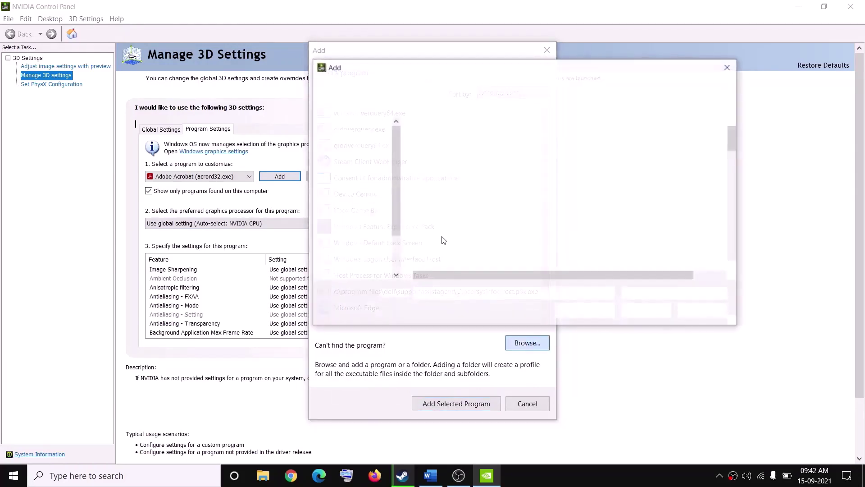
pyautogui.click(348, 268)
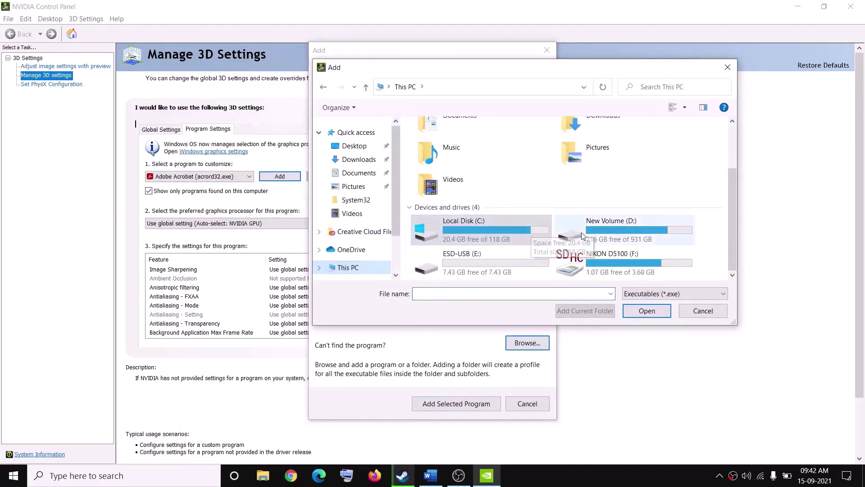
pyautogui.doubleClick(607, 226)
pyautogui.scroll(-3, 451, 189)
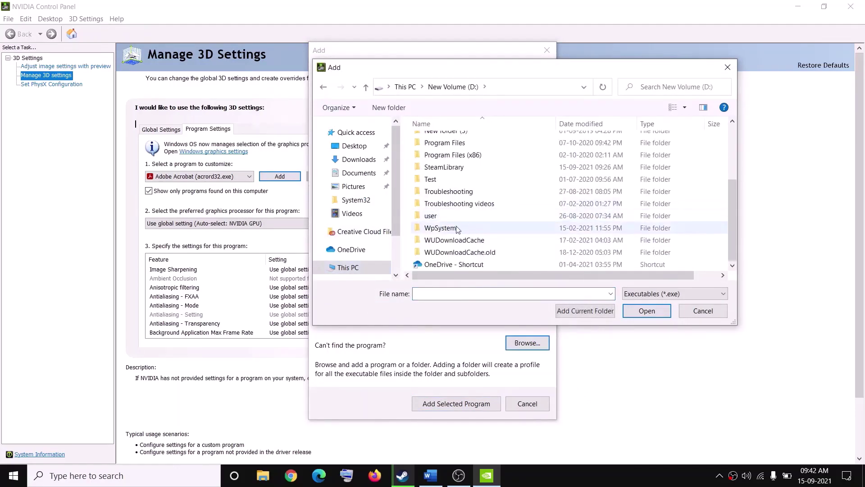
pyautogui.doubleClick(450, 170)
pyautogui.doubleClick(446, 141)
pyautogui.doubleClick(451, 141)
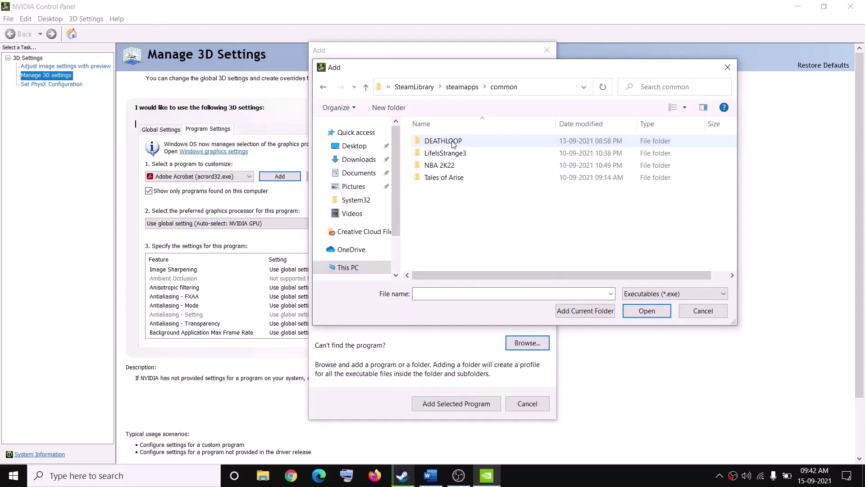
pyautogui.doubleClick(455, 142)
pyautogui.click(456, 166)
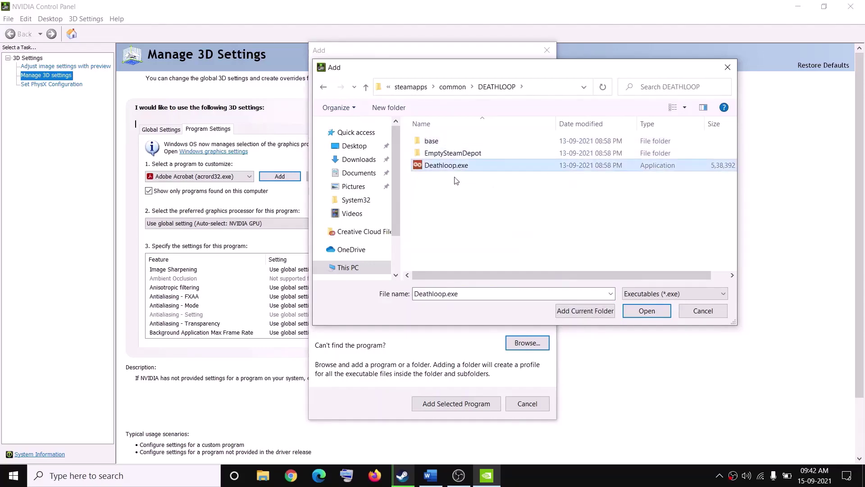
pyautogui.click(651, 311)
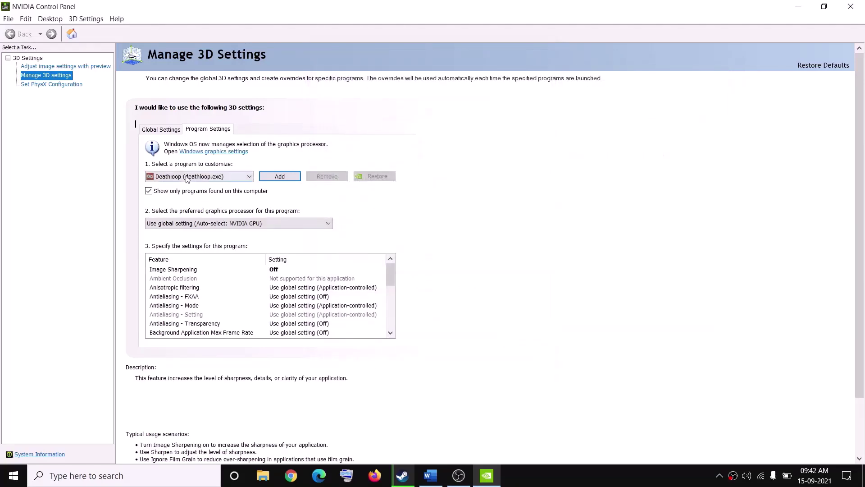
# - Set Deathloop's preferred graphics processor to High-performance NVIDIA processor and apply
pyautogui.click(328, 224)
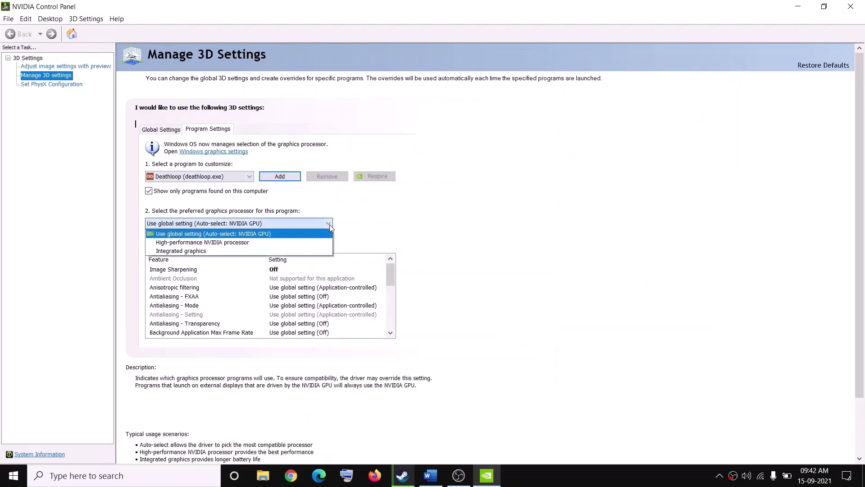
pyautogui.click(198, 243)
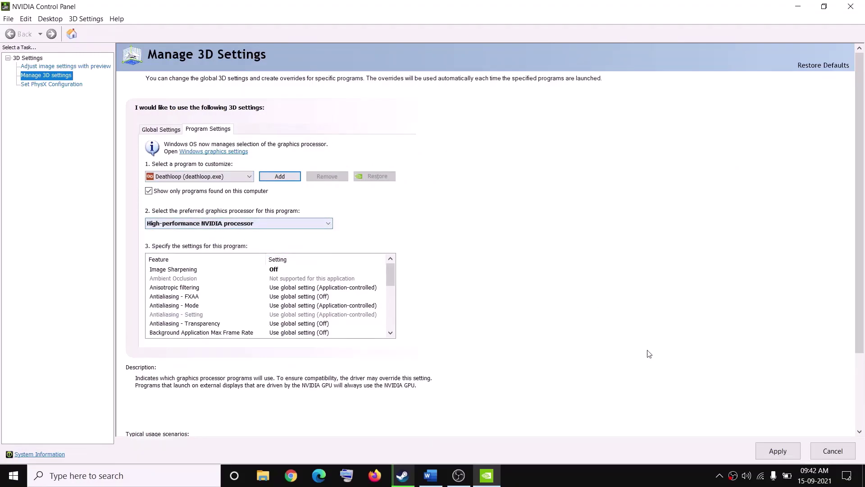
pyautogui.click(780, 456)
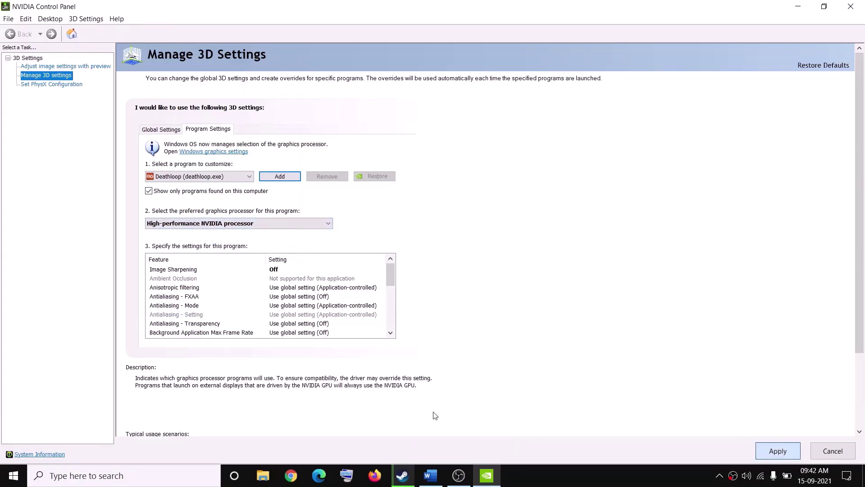
# - In the Word guide, highlight Step 3's instruction
pyautogui.click(430, 475)
pyautogui.scroll(-3, 361, 313)
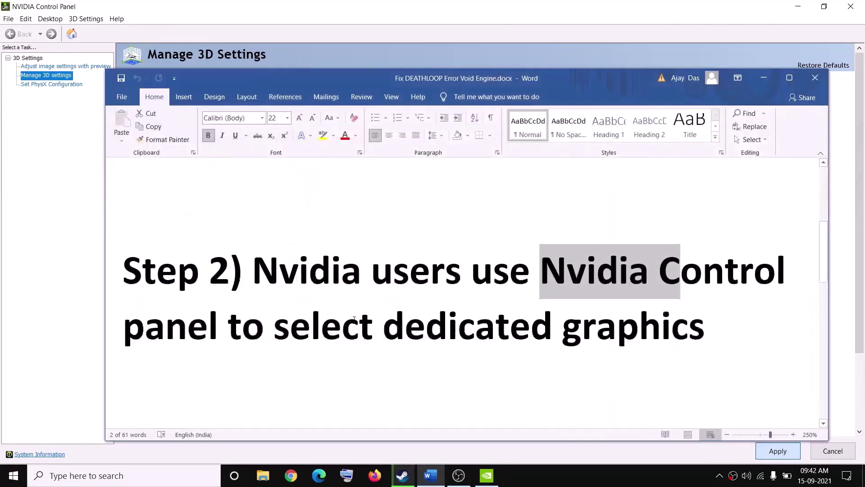
pyautogui.scroll(-1, 353, 320)
pyautogui.moveTo(254, 296); pyautogui.dragTo(381, 359)
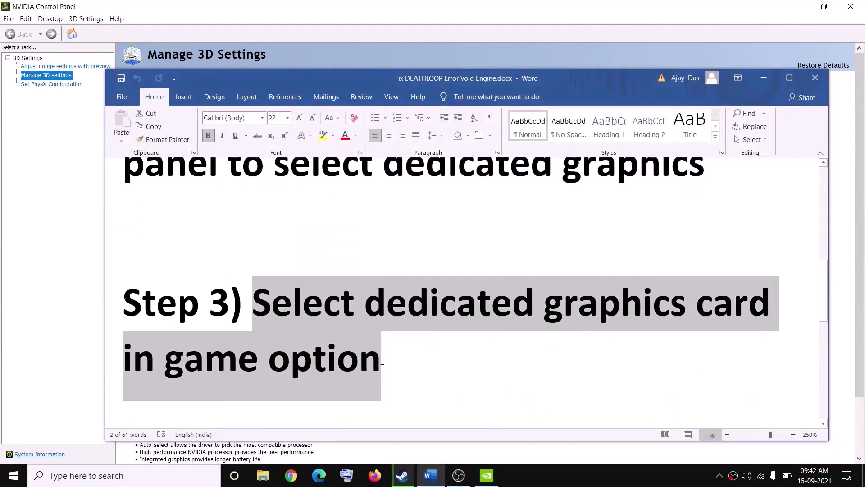
# - Press PLAY on DEATHLOOP in Steam and bring the running game window forward
pyautogui.click(398, 478)
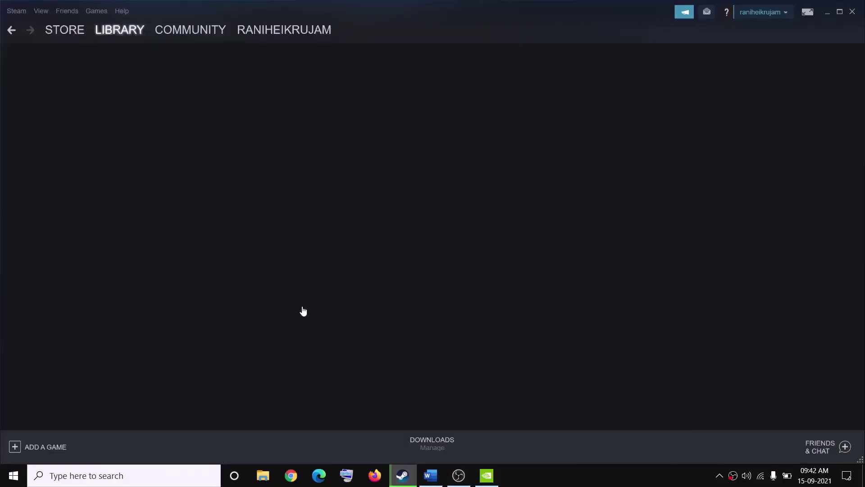
pyautogui.click(263, 250)
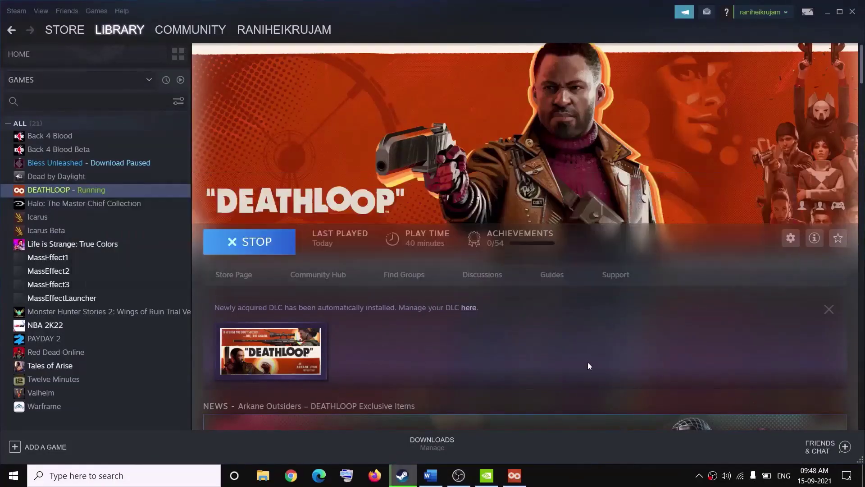
pyautogui.click(514, 475)
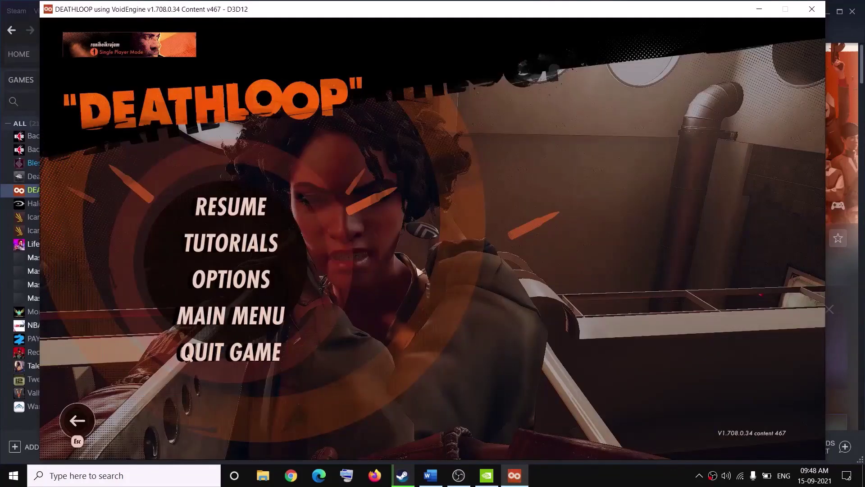
# - In DEATHLOOP's Visuals options, set Video Card Selection to NVIDIA GeForce GTX 1050 after trying Intel HD Graphics 630
pyautogui.click(235, 295)
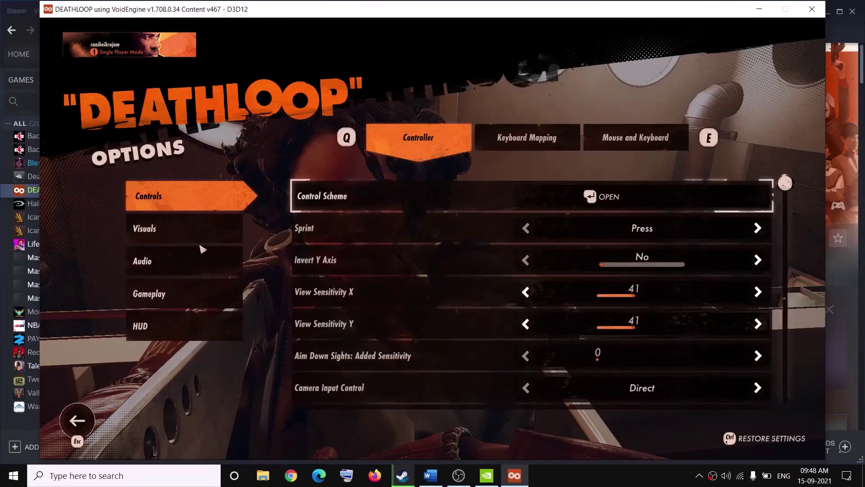
pyautogui.click(147, 232)
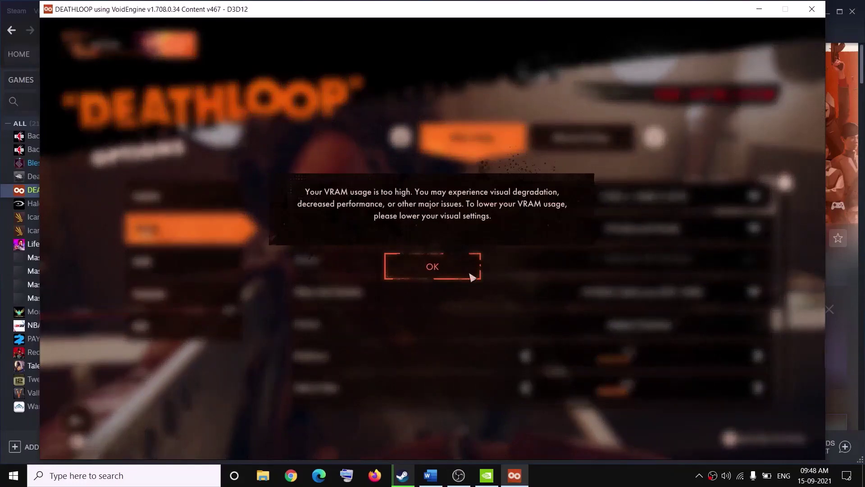
pyautogui.click(471, 276)
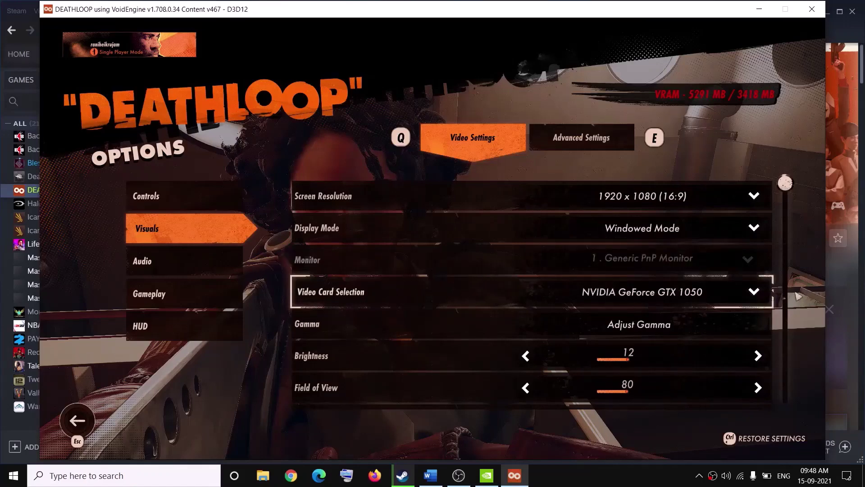
pyautogui.click(755, 292)
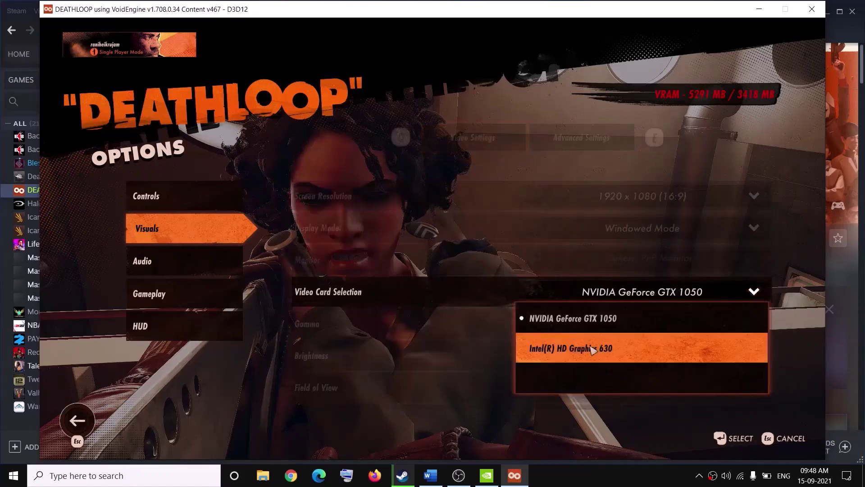
pyautogui.click(556, 359)
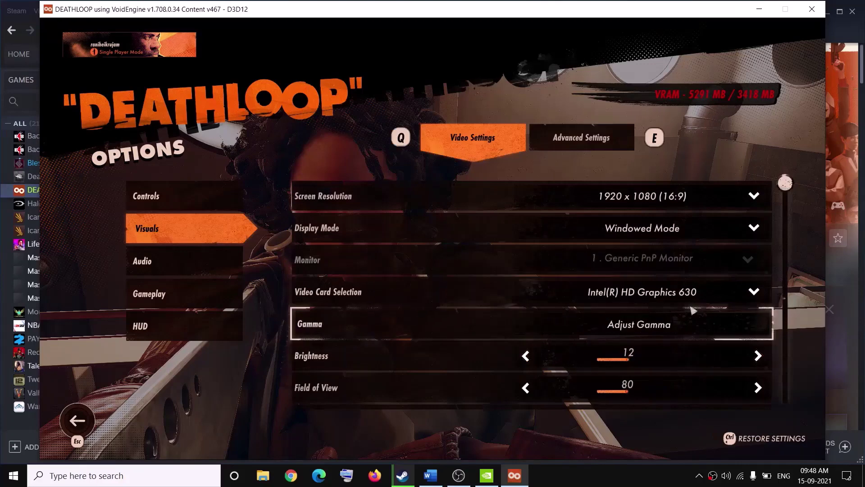
pyautogui.click(759, 294)
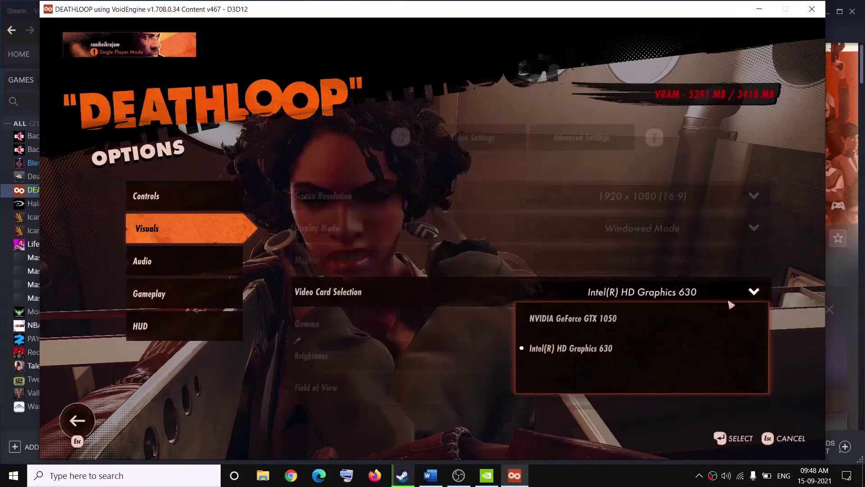
pyautogui.click(566, 317)
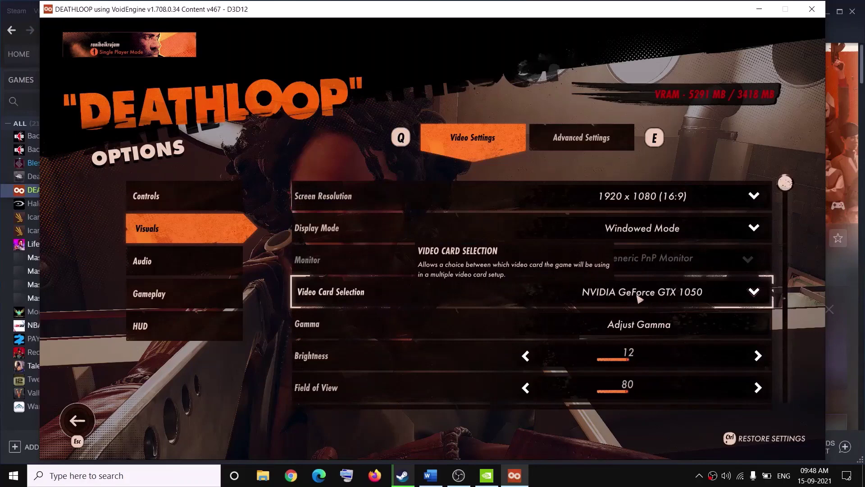
# - Leave the game and scroll the Word guide to Step 4 on disabling Intel graphics
pyautogui.hotkey('alt', 'Tab')
pyautogui.click(430, 475)
pyautogui.scroll(-5, 388, 332)
# - Scroll the guide and highlight the Step 4 text on disabling Intel graphics
pyautogui.scroll(-2, 388, 331)
pyautogui.scroll(3, 378, 331)
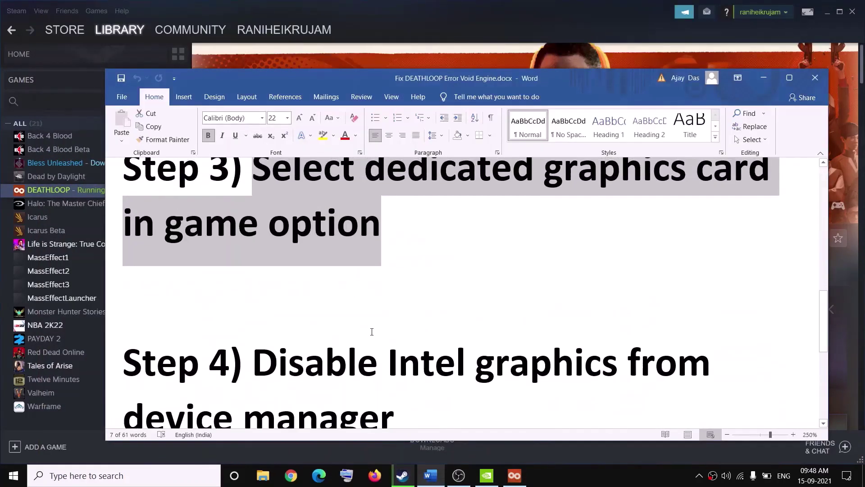
pyautogui.scroll(-1, 309, 354)
pyautogui.moveTo(390, 298); pyautogui.dragTo(433, 332)
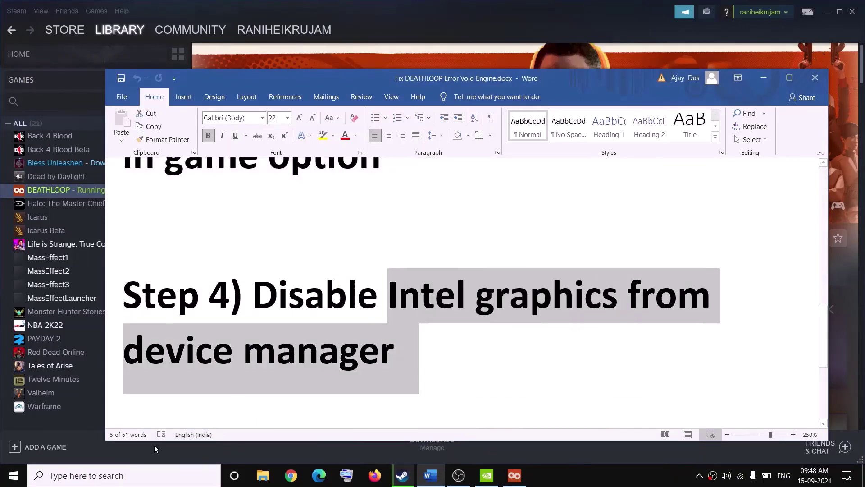
# - In Device Manager, disable the Intel(R) HD Graphics 630 display adapter
pyautogui.rightClick(13, 478)
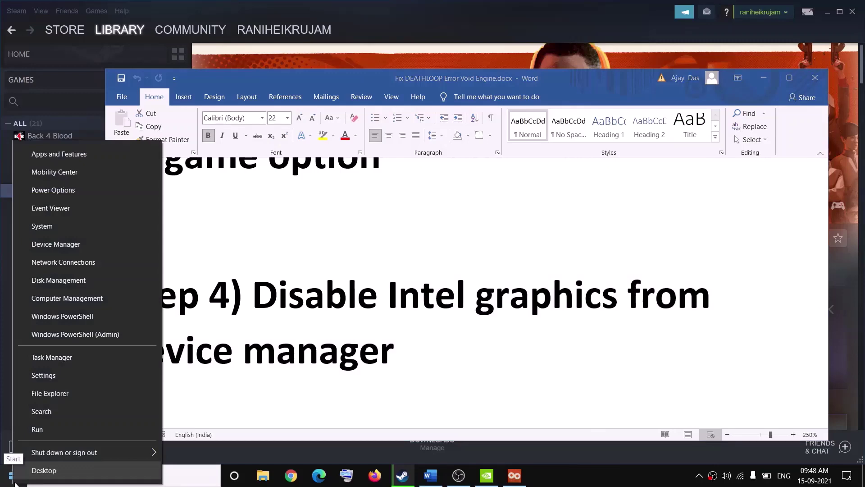
pyautogui.click(43, 245)
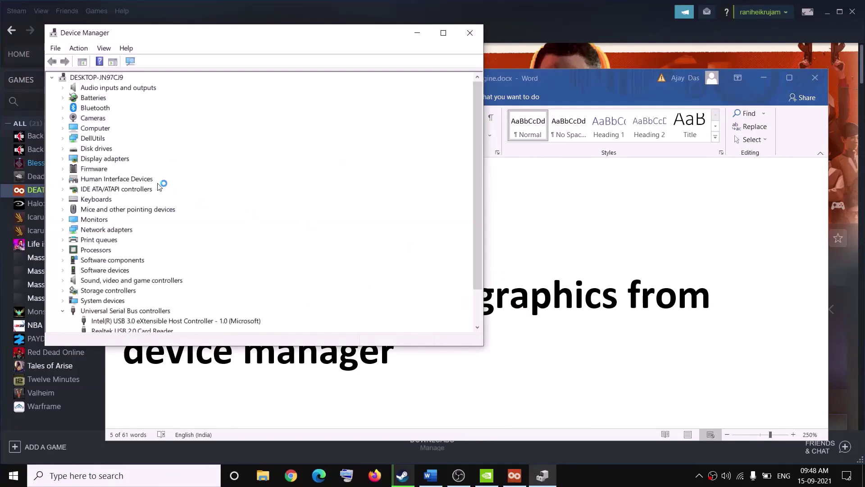
pyautogui.click(63, 159)
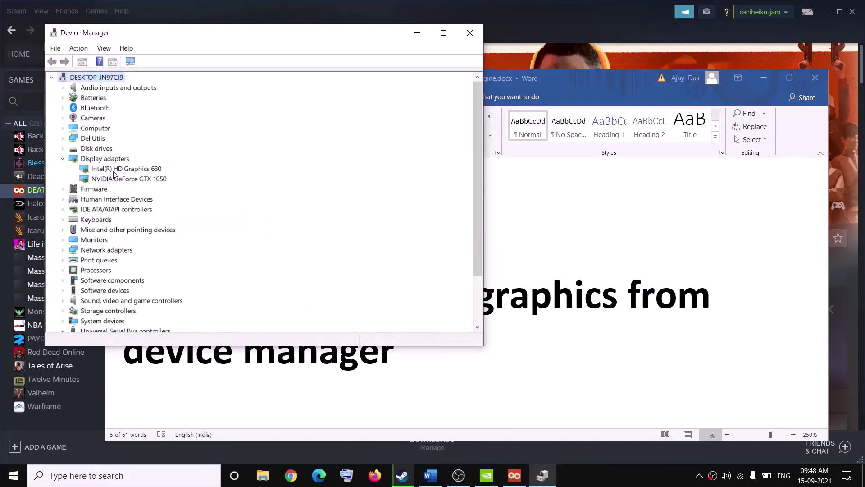
pyautogui.rightClick(113, 172)
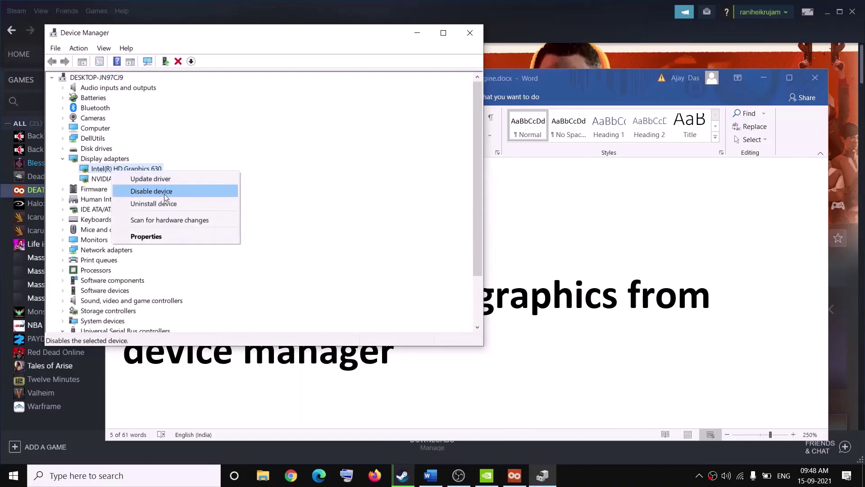
pyautogui.click(547, 257)
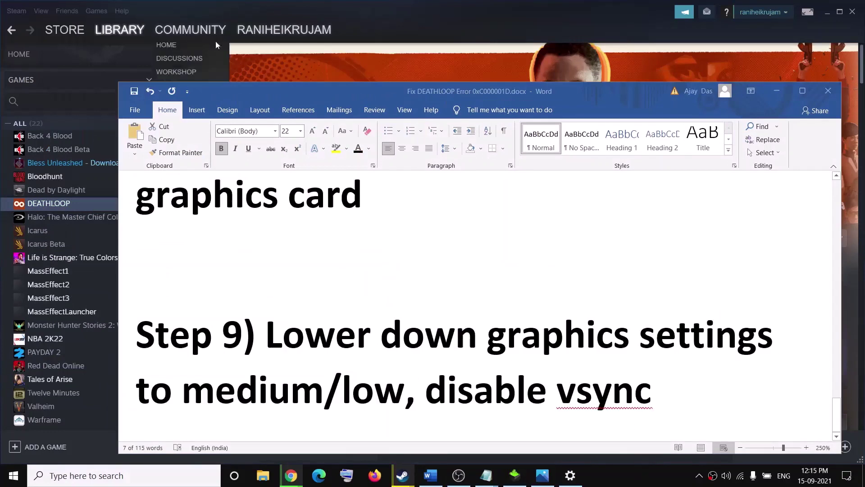